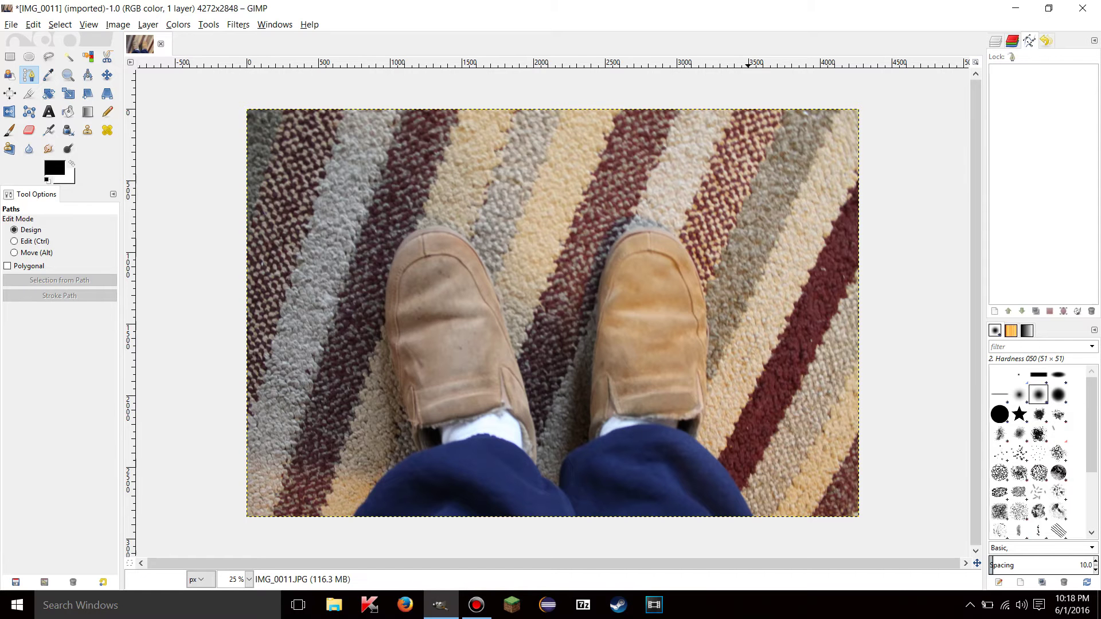
# Look through the image's layers, paths, undo history and colour channels, switching the red channel off and on.
pyautogui.click(995, 41)
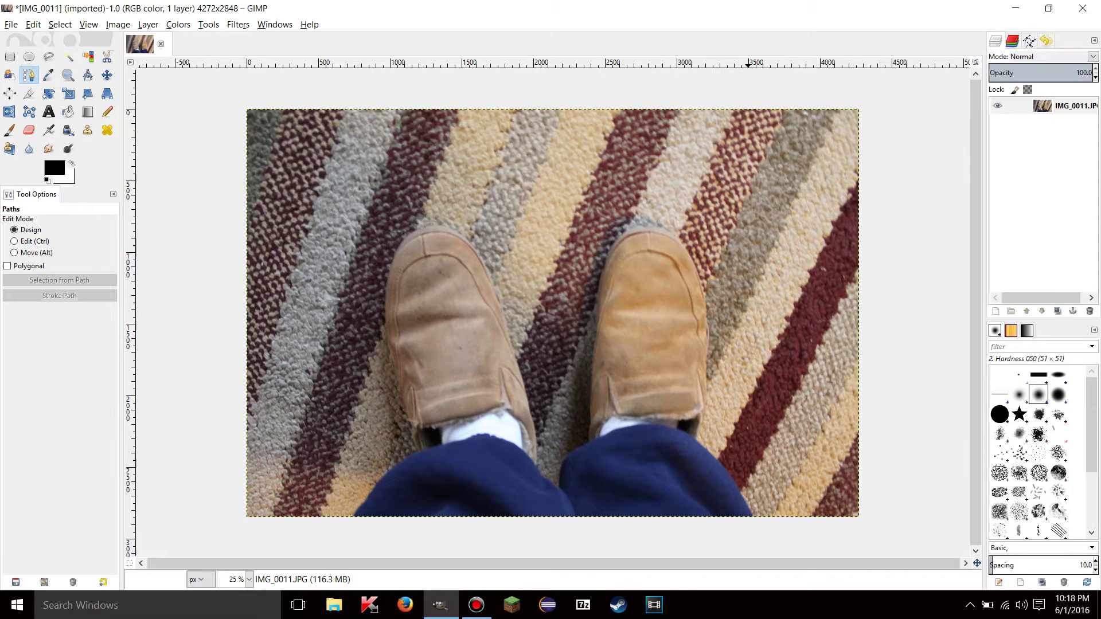
pyautogui.click(1029, 41)
pyautogui.click(1046, 42)
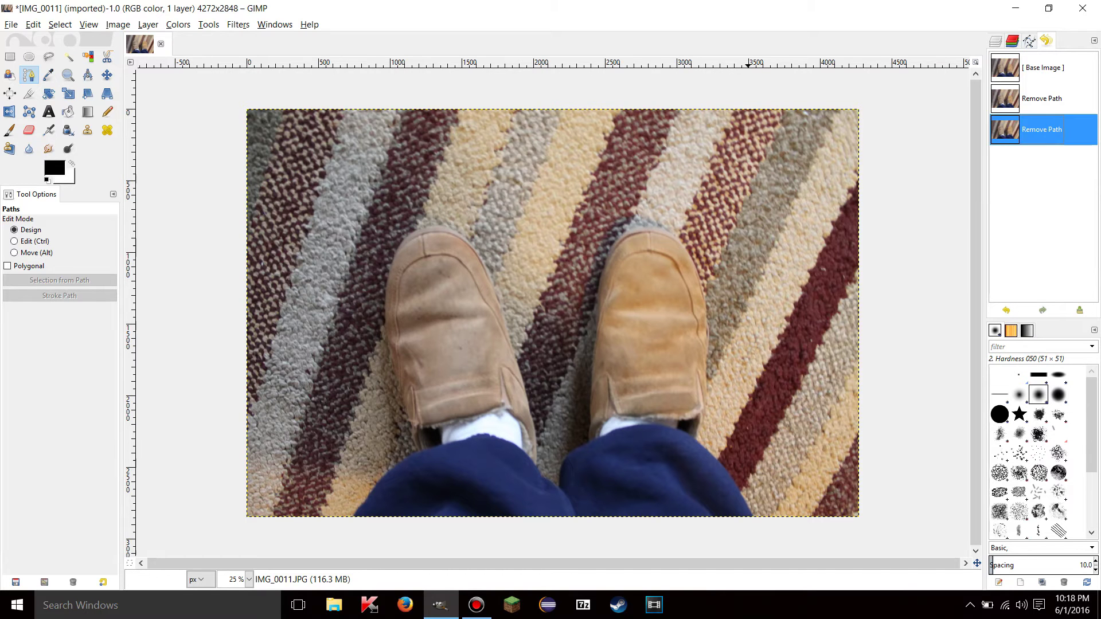
pyautogui.click(1029, 41)
pyautogui.click(1012, 41)
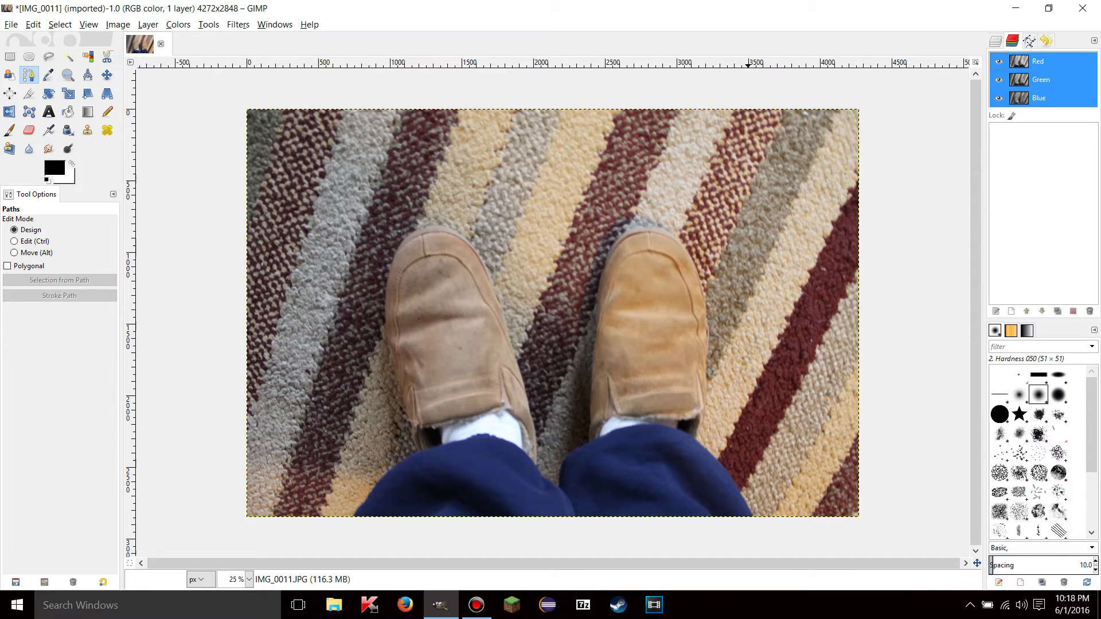
pyautogui.click(999, 61)
pyautogui.click(999, 61)
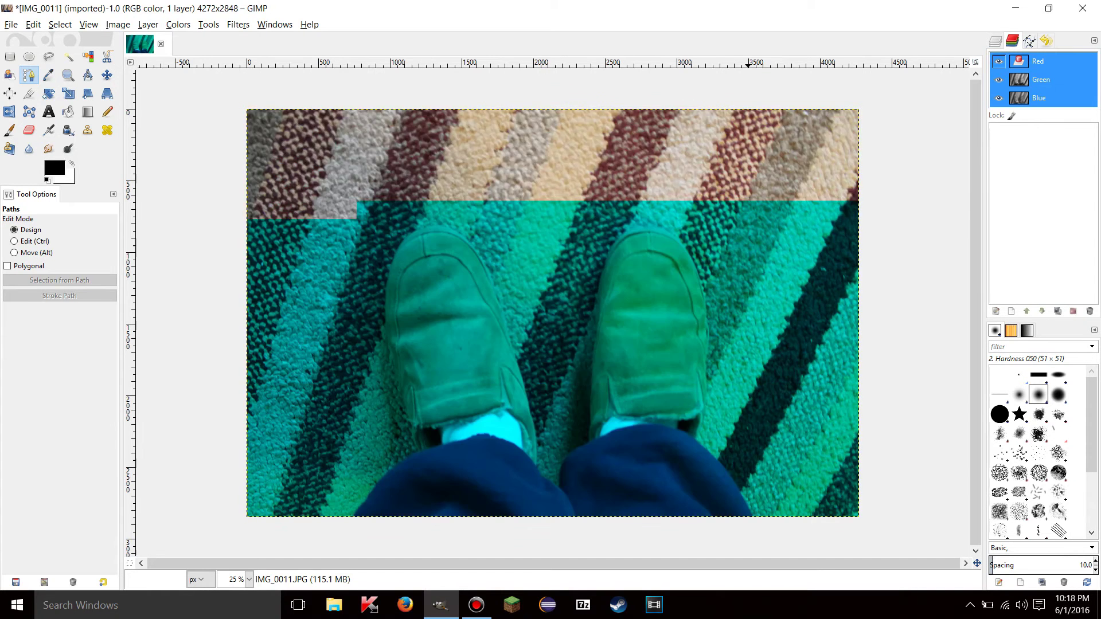
pyautogui.click(996, 40)
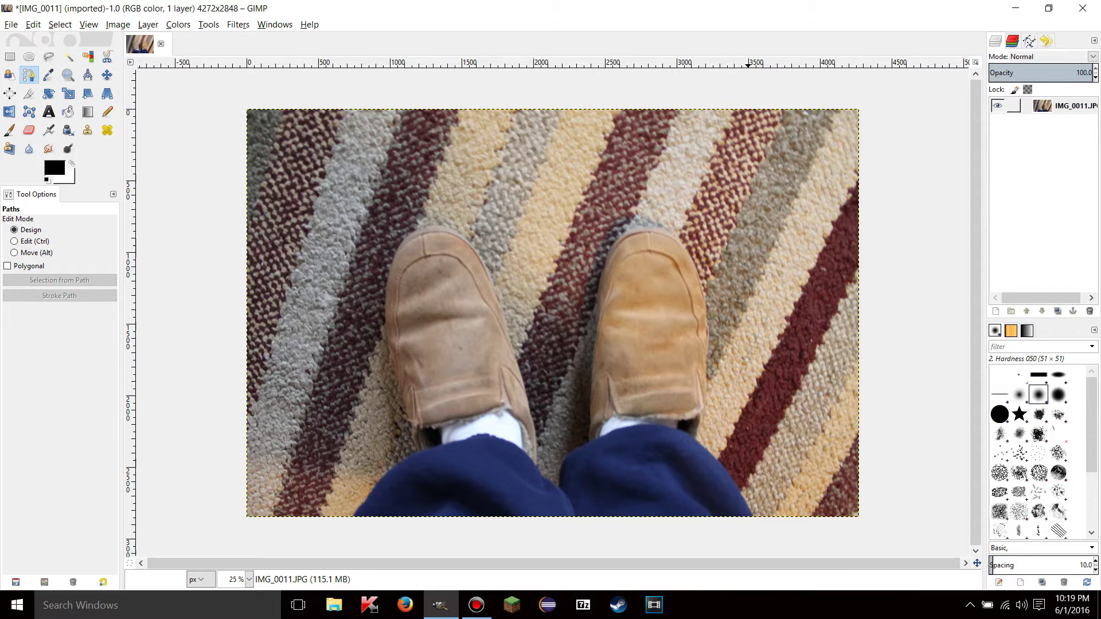
pyautogui.click(1029, 40)
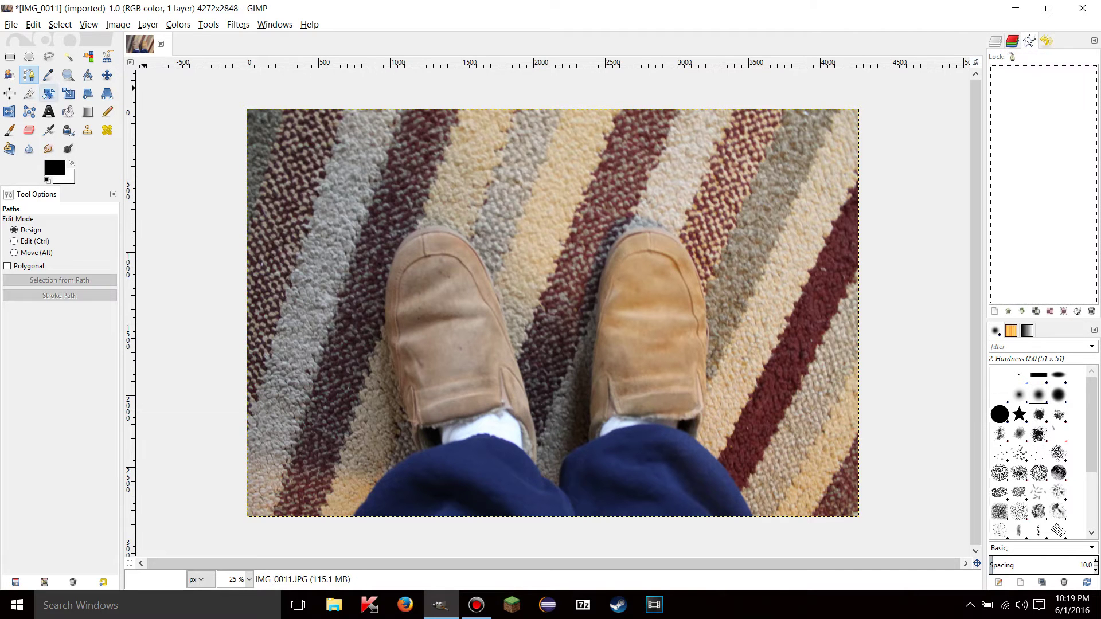
# Draw a closed curved path with four anchors around the left shoe using the Paths tool.
pyautogui.click(388, 347)
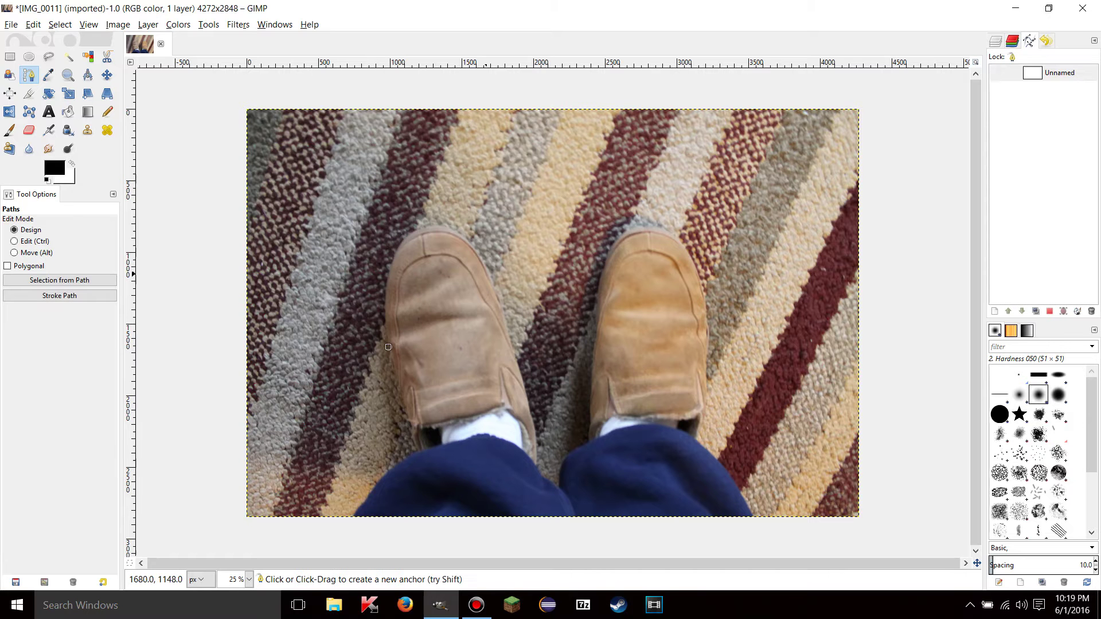
pyautogui.moveTo(503, 318); pyautogui.dragTo(609, 530)
pyautogui.moveTo(493, 470); pyautogui.dragTo(427, 445)
pyautogui.moveTo(397, 399); pyautogui.dragTo(395, 375)
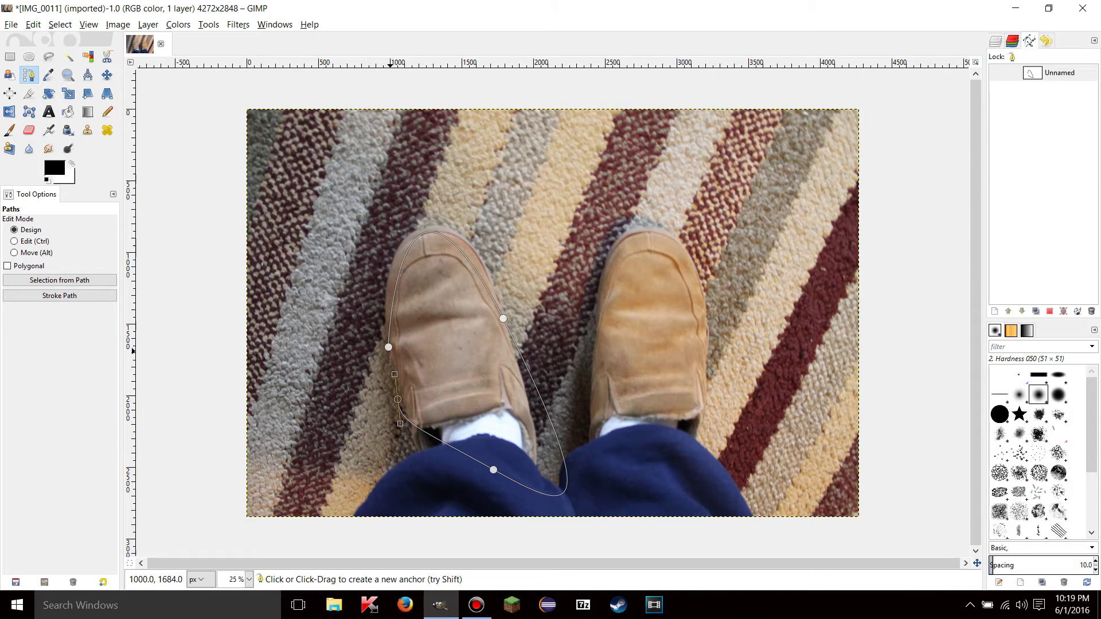
pyautogui.click(388, 347)
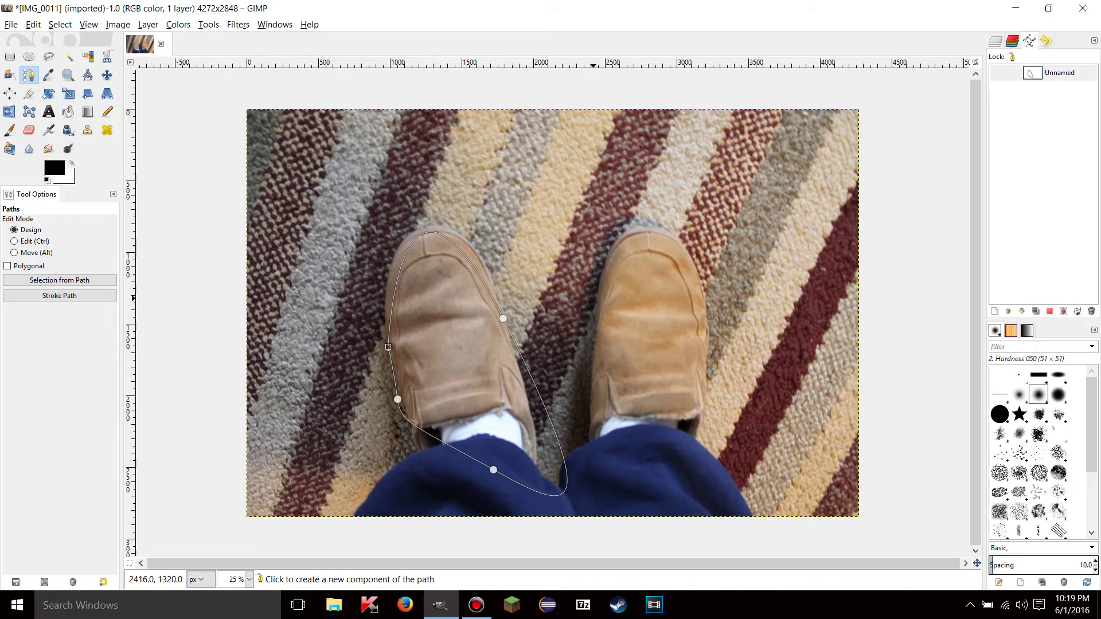
# Add a second closed curved component with three anchors around the right shoe to the same path.
pyautogui.moveTo(706, 316); pyautogui.dragTo(724, 488)
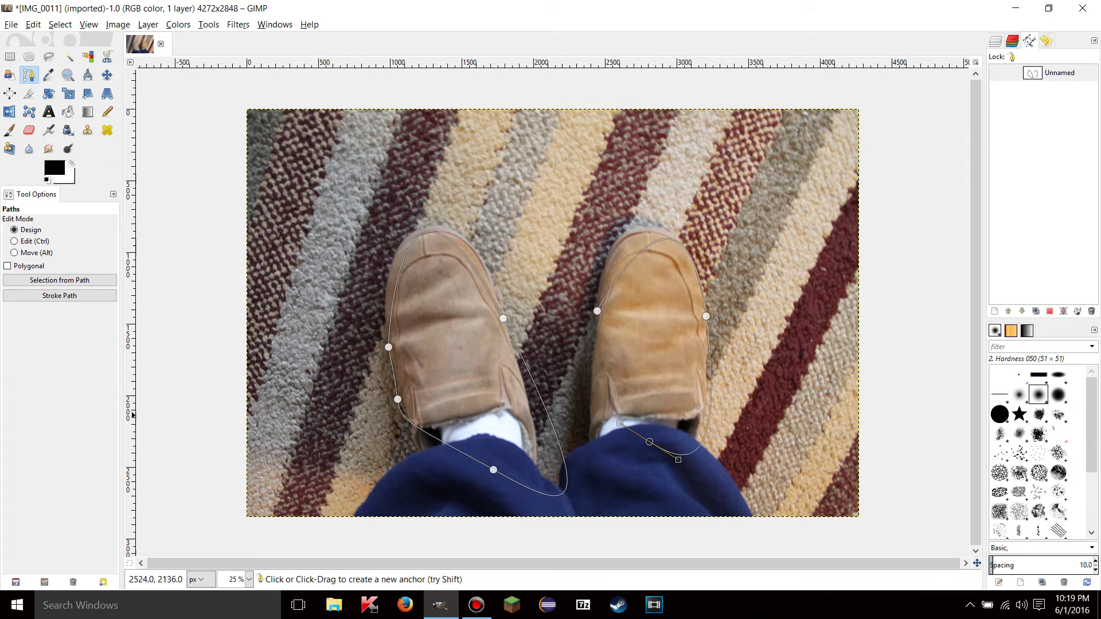
pyautogui.moveTo(650, 441); pyautogui.dragTo(707, 548)
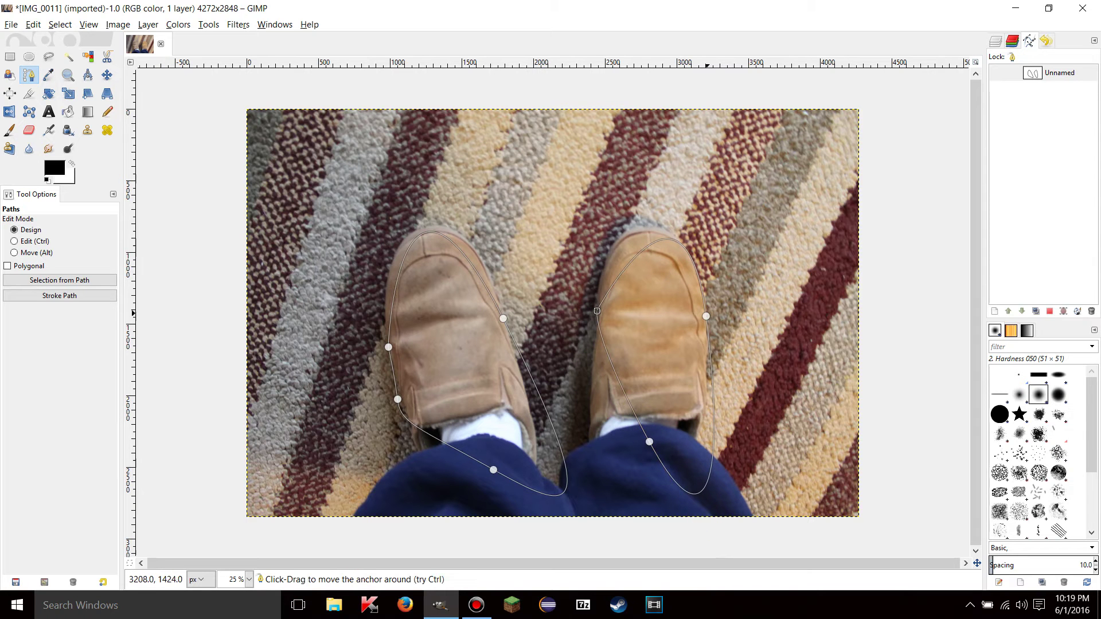
pyautogui.keyDown('ctrl'); pyautogui.click(597, 311); pyautogui.keyUp('ctrl')
# Create a new empty path named Path above the shoe outline path.
pyautogui.click(1059, 73)
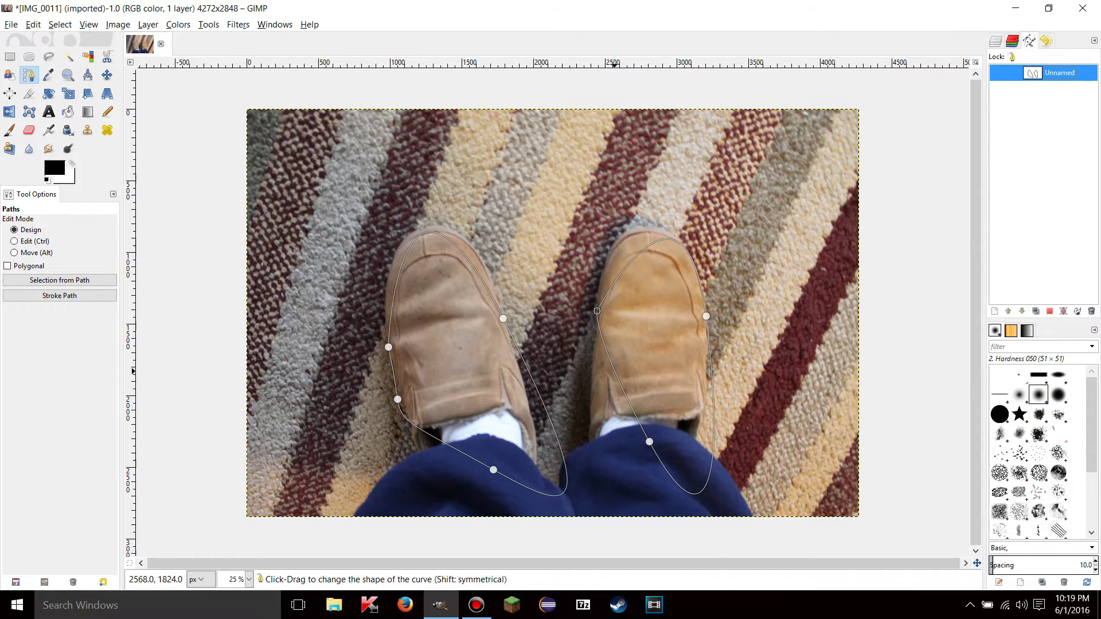
pyautogui.click(994, 311)
pyautogui.click(997, 364)
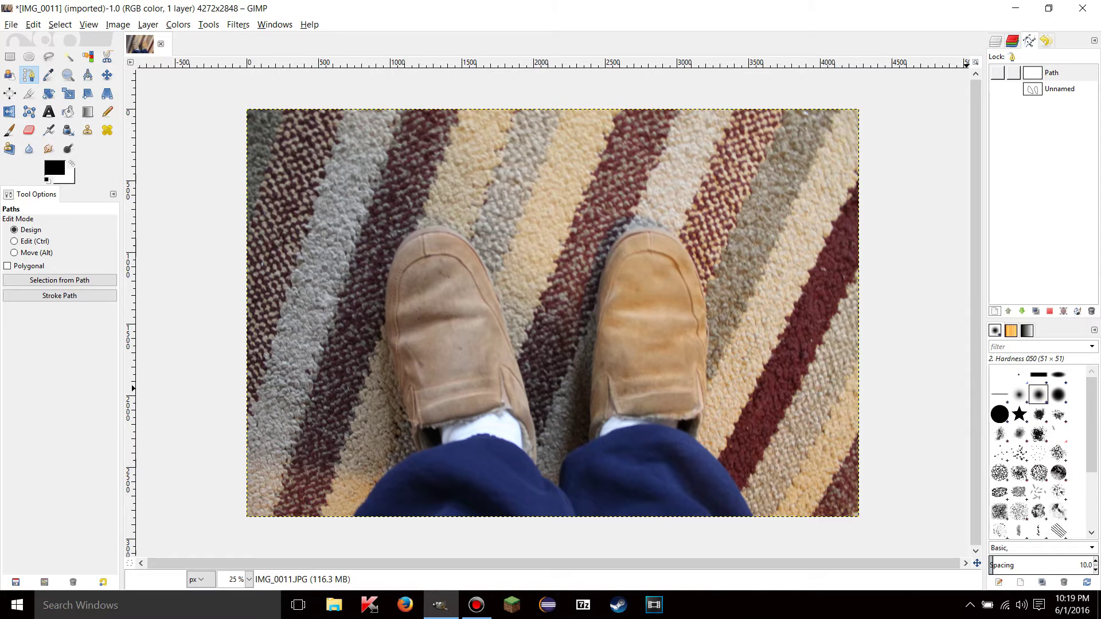
# Switch to the Free Select tool and make the shoe outline path visible on the image.
pyautogui.click(1054, 89)
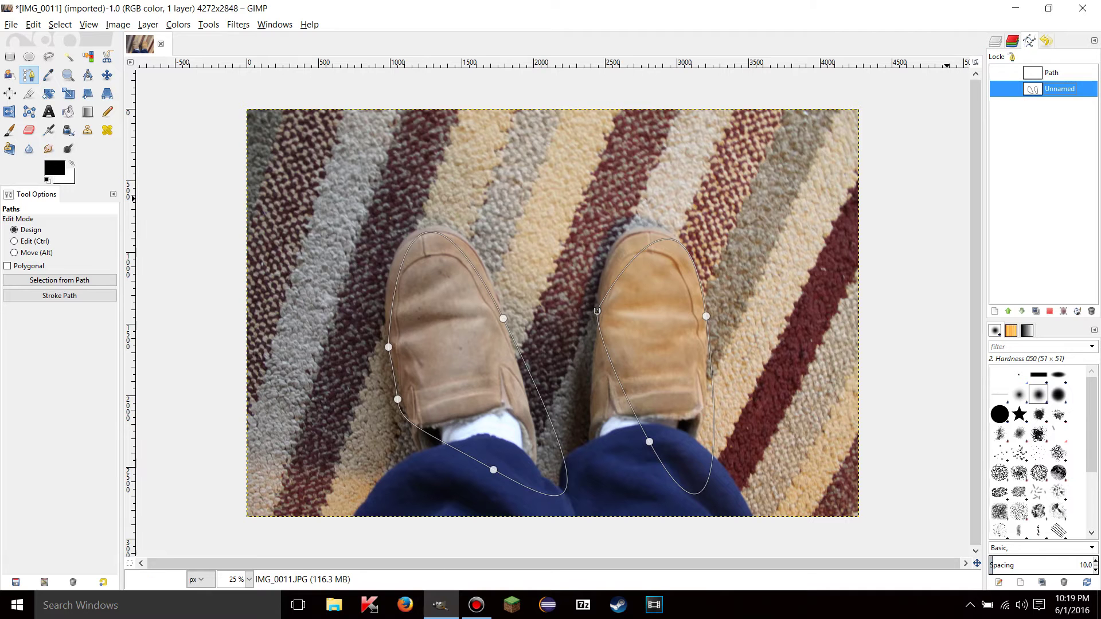
pyautogui.click(1052, 73)
pyautogui.press('f')
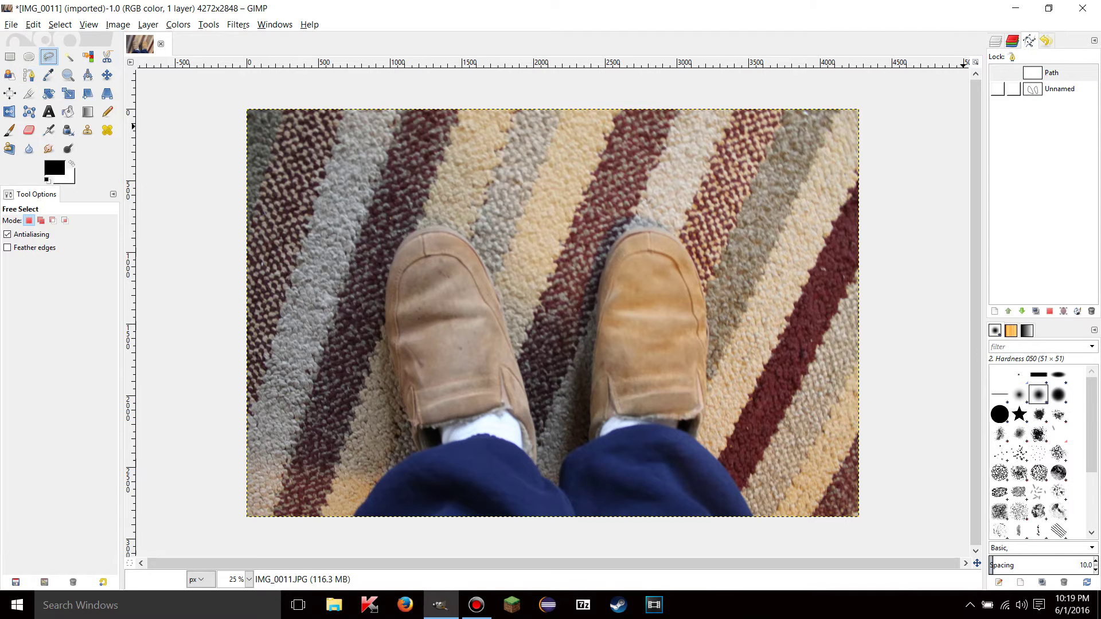
pyautogui.click(998, 88)
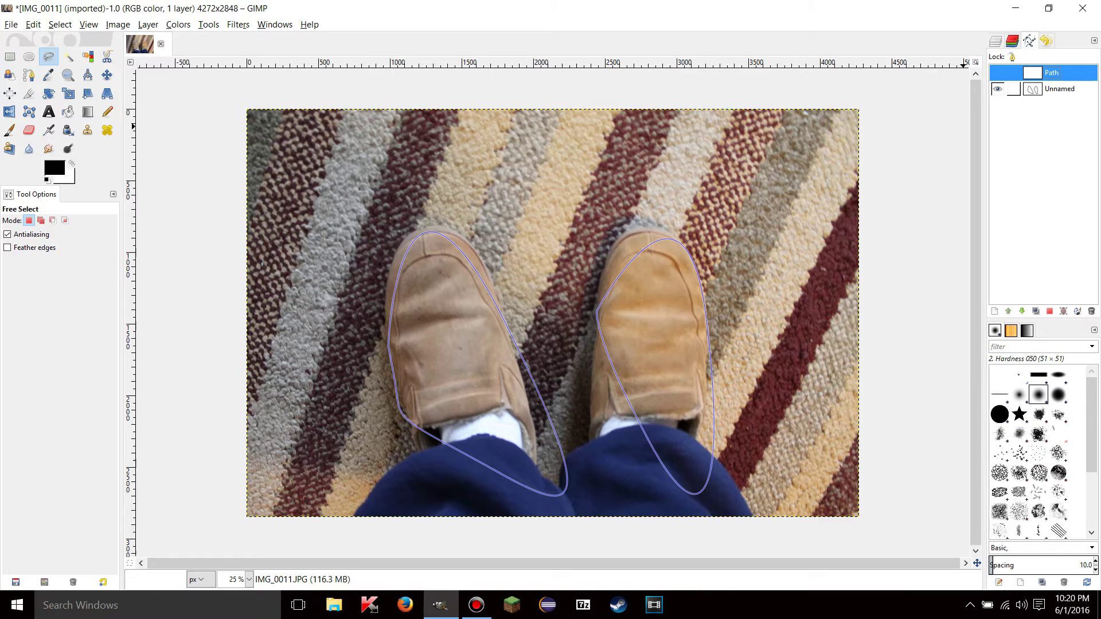
# Hide and reshow the photo layer to view the path outlines on their own.
pyautogui.click(995, 41)
pyautogui.click(998, 106)
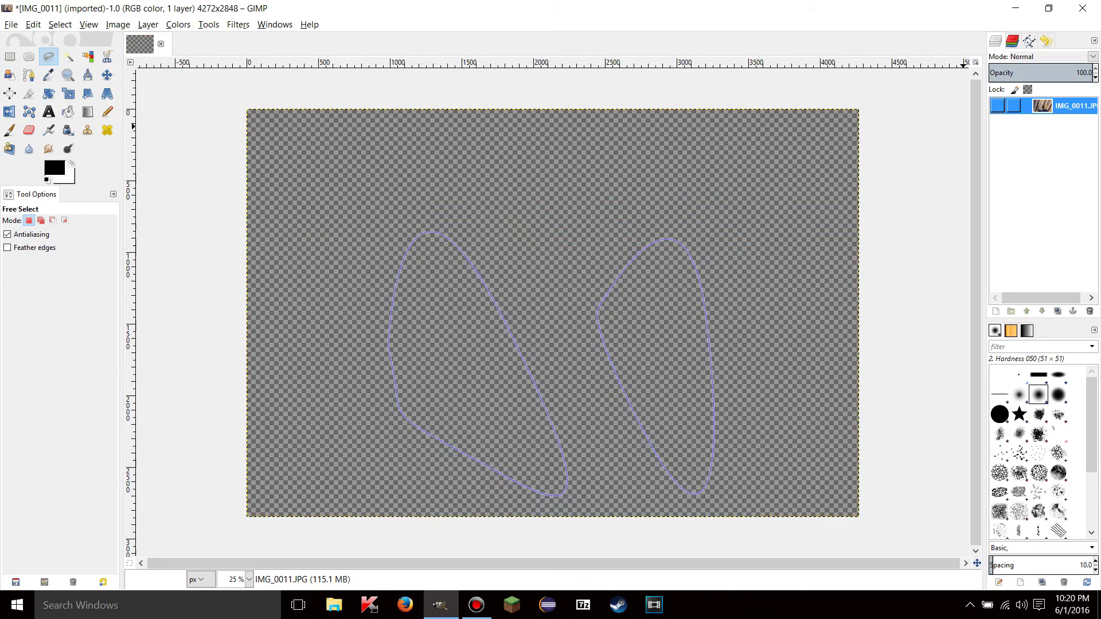
pyautogui.click(998, 106)
pyautogui.click(1030, 40)
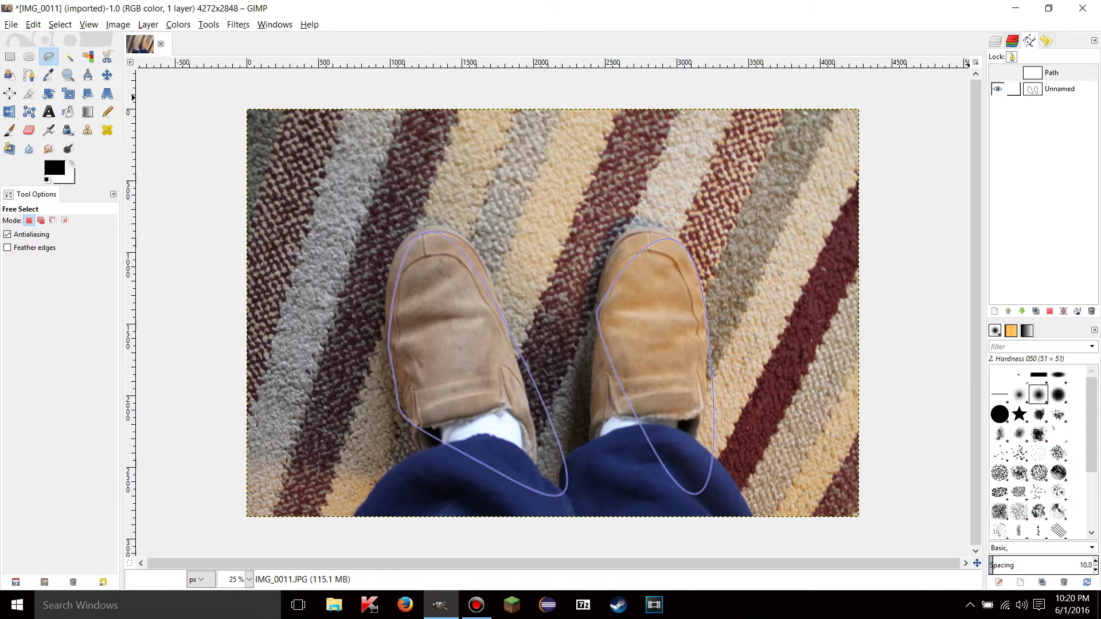
# Switch the selection back and forth between the empty path and the shoe outline path to compare them.
pyautogui.click(1052, 73)
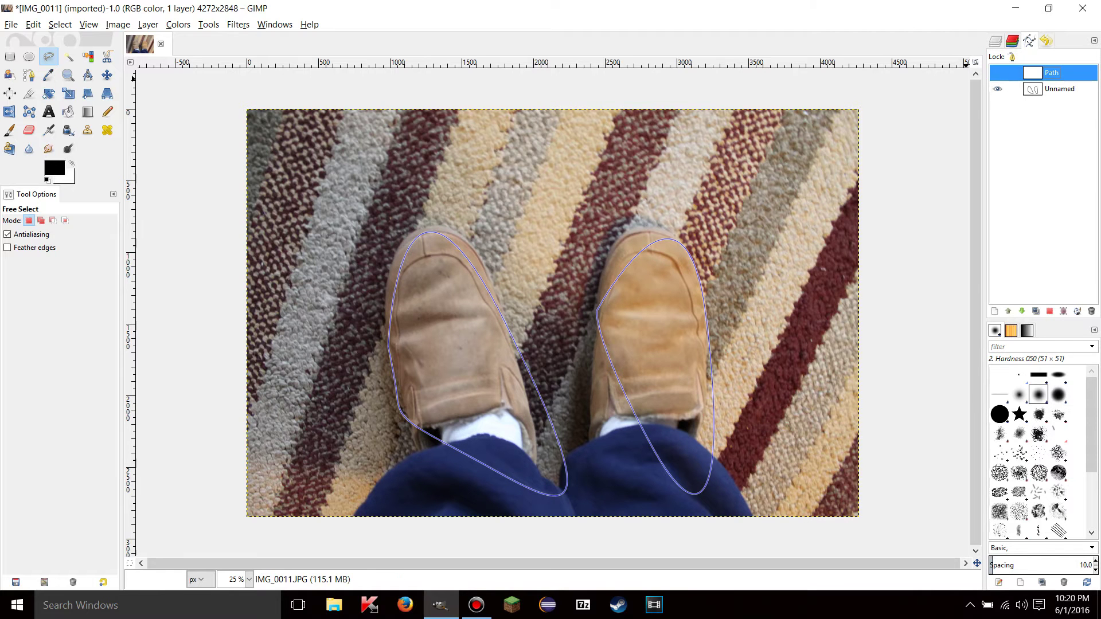
pyautogui.click(1059, 89)
pyautogui.click(1051, 73)
pyautogui.click(1059, 89)
pyautogui.click(1032, 73)
# Draw a closed curved path with four anchors on the carpet above and between the shoes using the Paths tool.
pyautogui.click(28, 75)
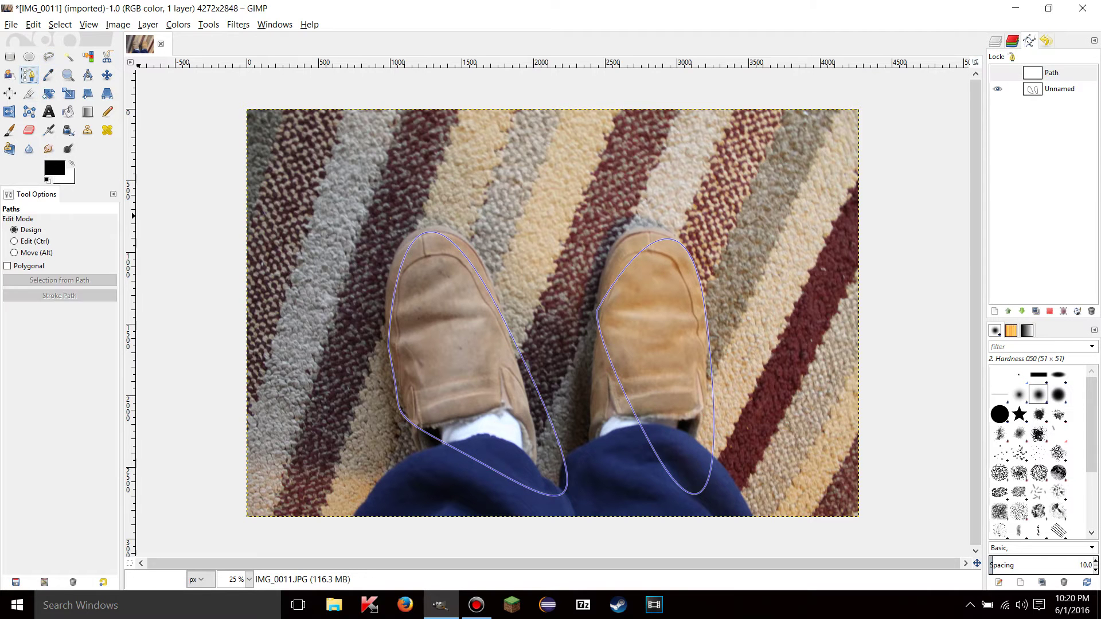
pyautogui.moveTo(448, 165); pyautogui.dragTo(596, 181)
pyautogui.moveTo(588, 279); pyautogui.dragTo(562, 277)
pyautogui.moveTo(424, 210); pyautogui.dragTo(409, 203)
pyautogui.moveTo(402, 184); pyautogui.dragTo(596, 181)
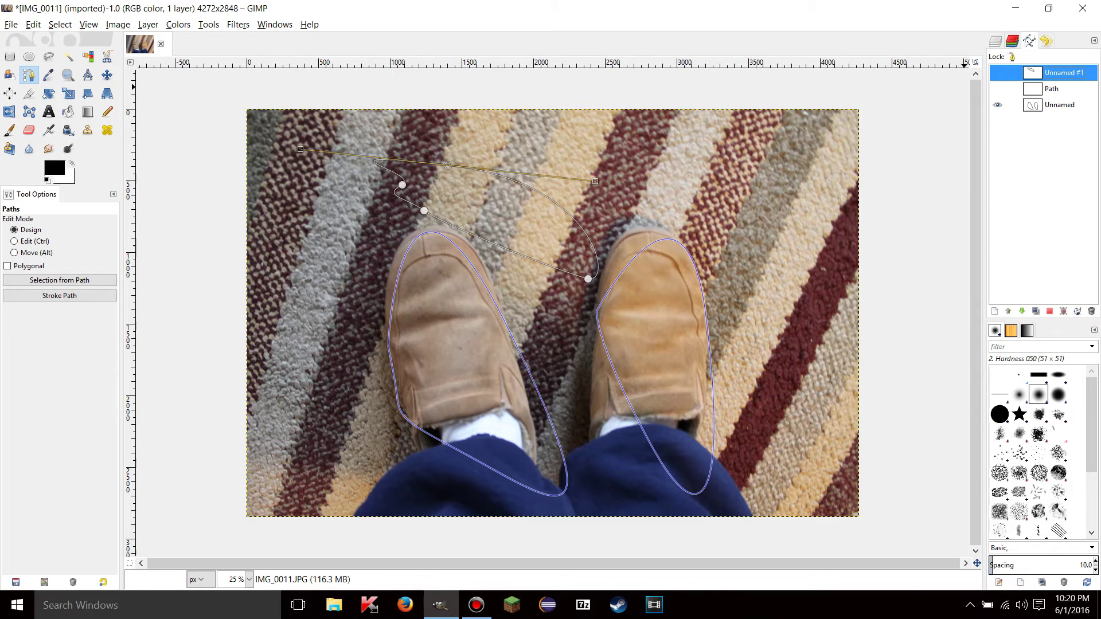
# Hide the shoe outline path, show the empty path and the carpet path, and merge the visible paths.
pyautogui.rightClick(1058, 80)
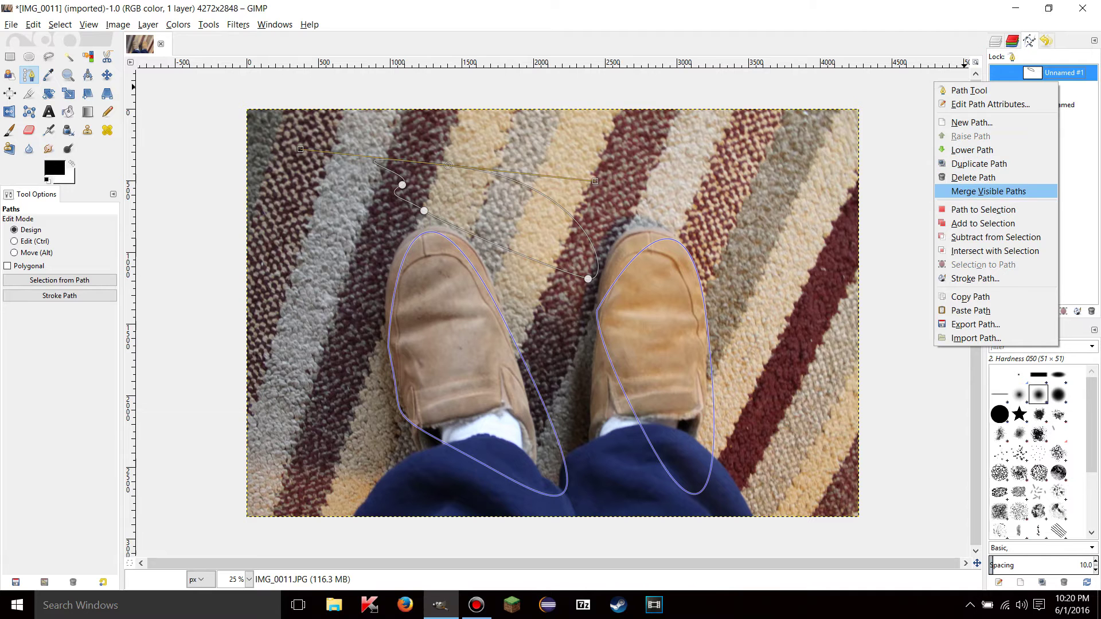
pyautogui.click(1078, 190)
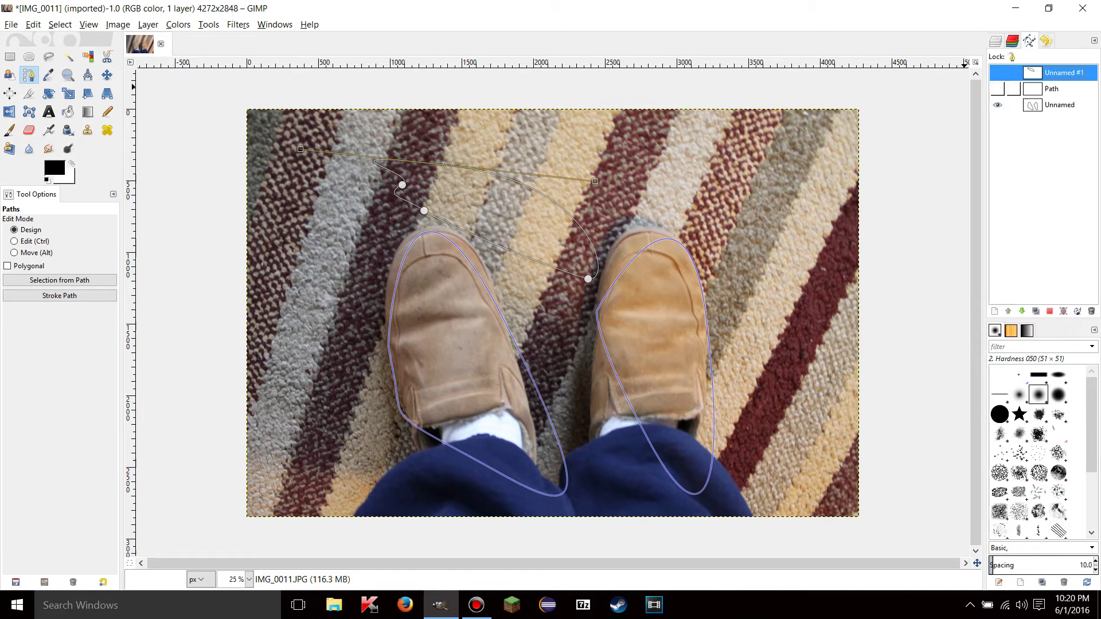
pyautogui.click(997, 105)
pyautogui.click(998, 89)
pyautogui.click(998, 73)
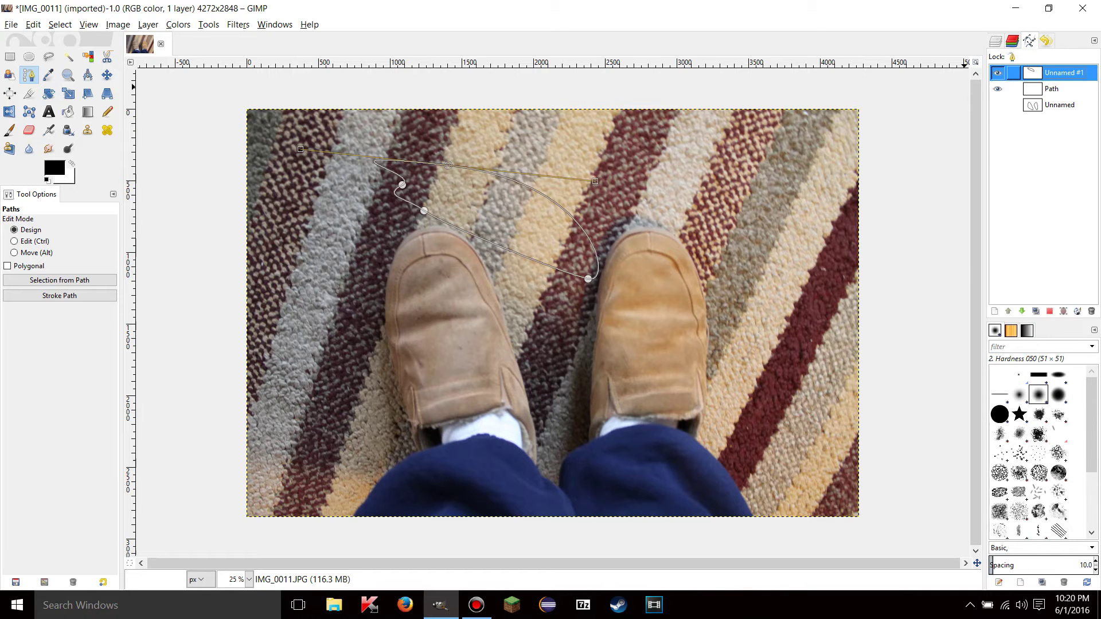
pyautogui.rightClick(1058, 74)
pyautogui.click(990, 183)
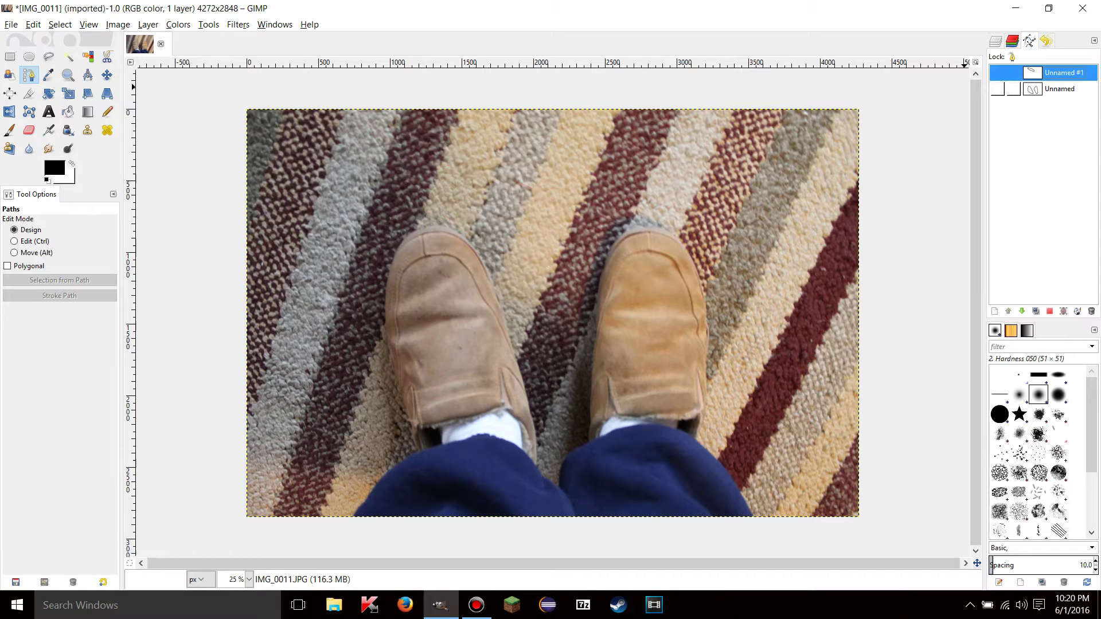
# Make both remaining paths visible and rename the merged path as "path something".
pyautogui.click(997, 89)
pyautogui.click(998, 73)
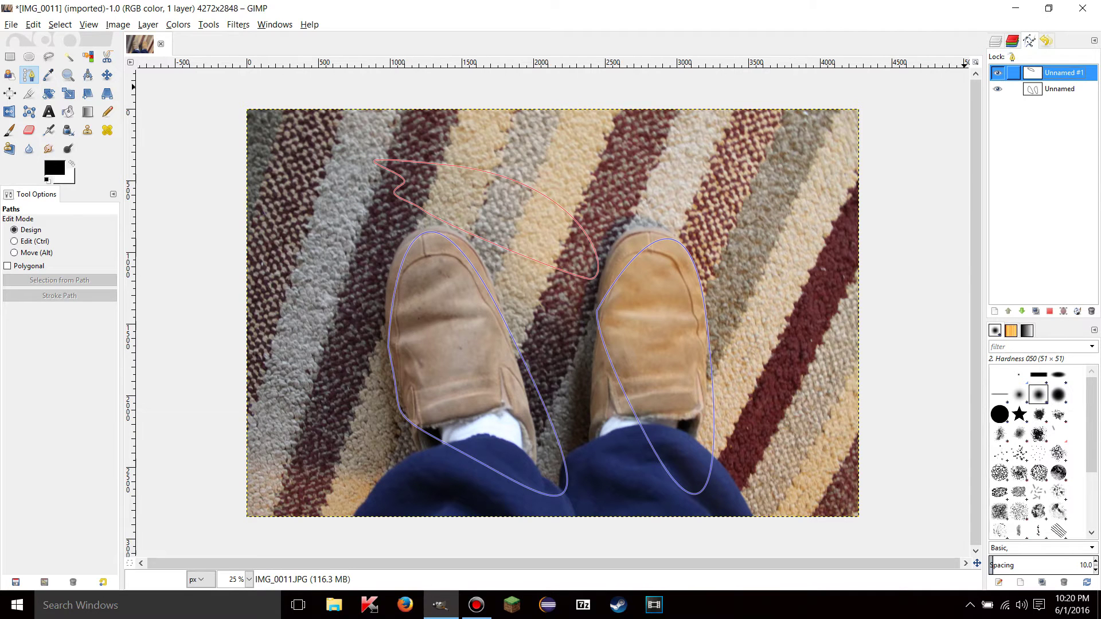
pyautogui.click(1013, 73)
pyautogui.click(1013, 73)
pyautogui.doubleClick(1064, 73)
pyautogui.write('path something')
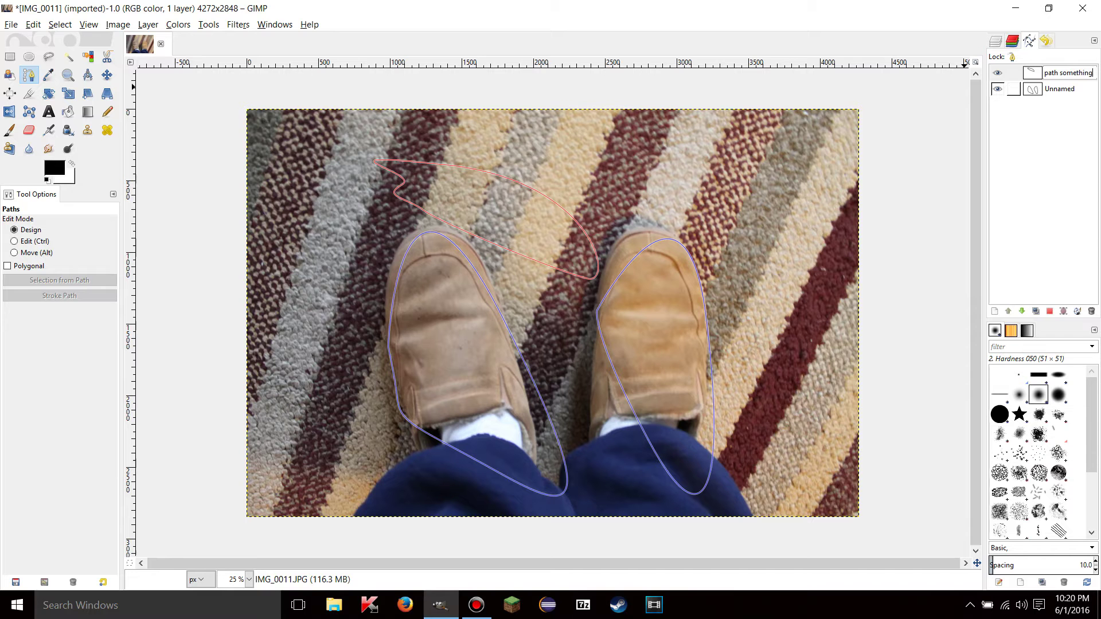
pyautogui.press('Return')
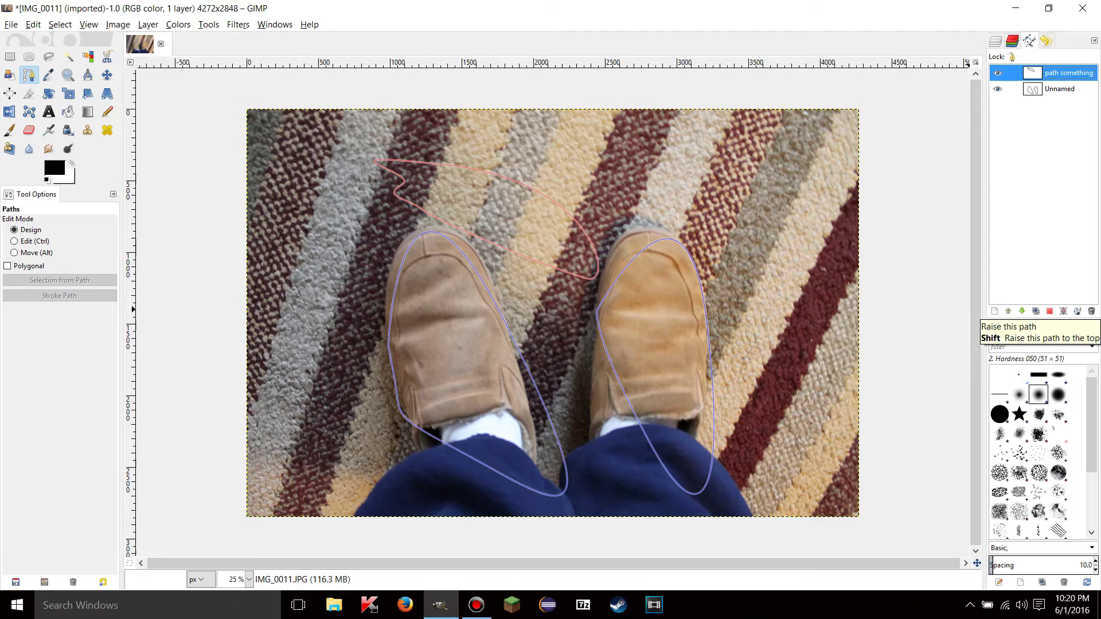
# Add another empty path with the default name Path directly above the shoe outline path.
pyautogui.click(1058, 89)
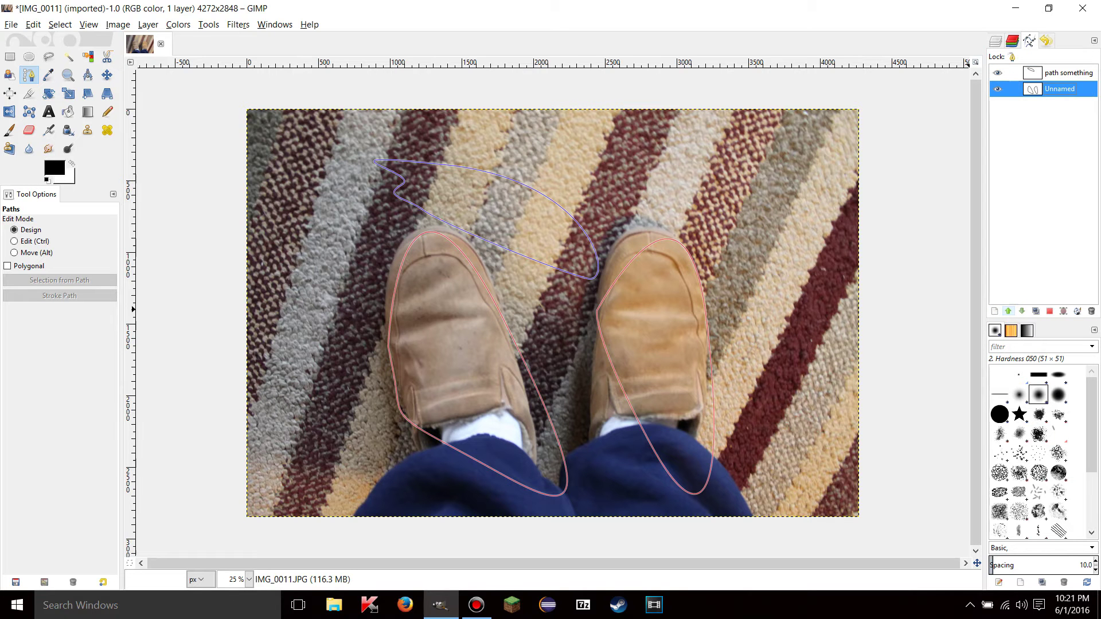
pyautogui.click(995, 310)
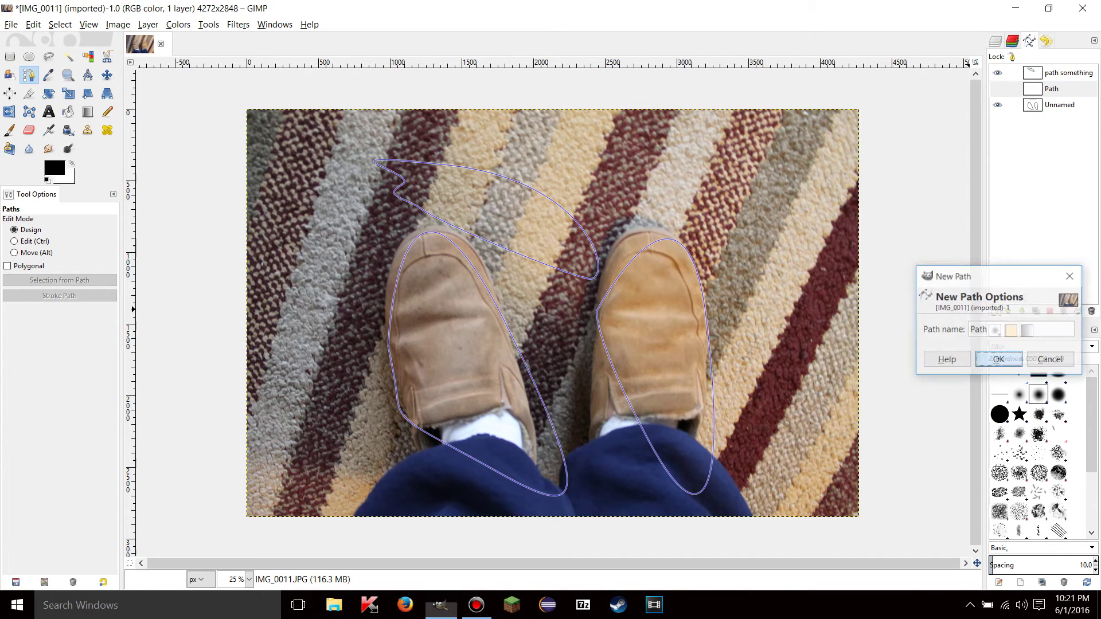
pyautogui.press('Return')
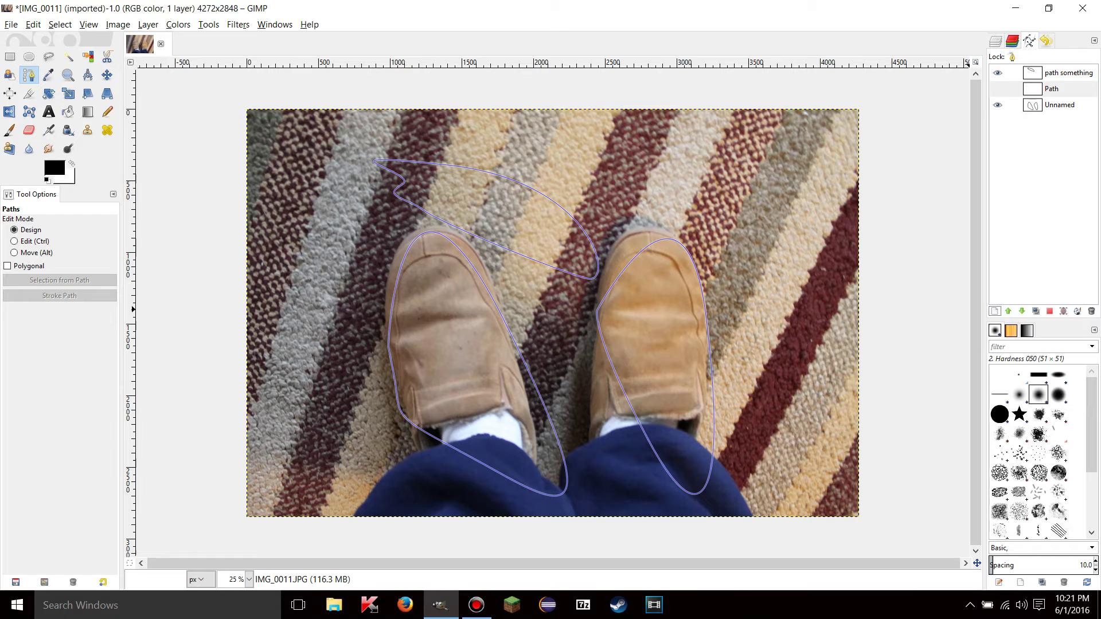
# Raise the new empty path to the top of the path stack and lower it to the very bottom.
pyautogui.click(1052, 89)
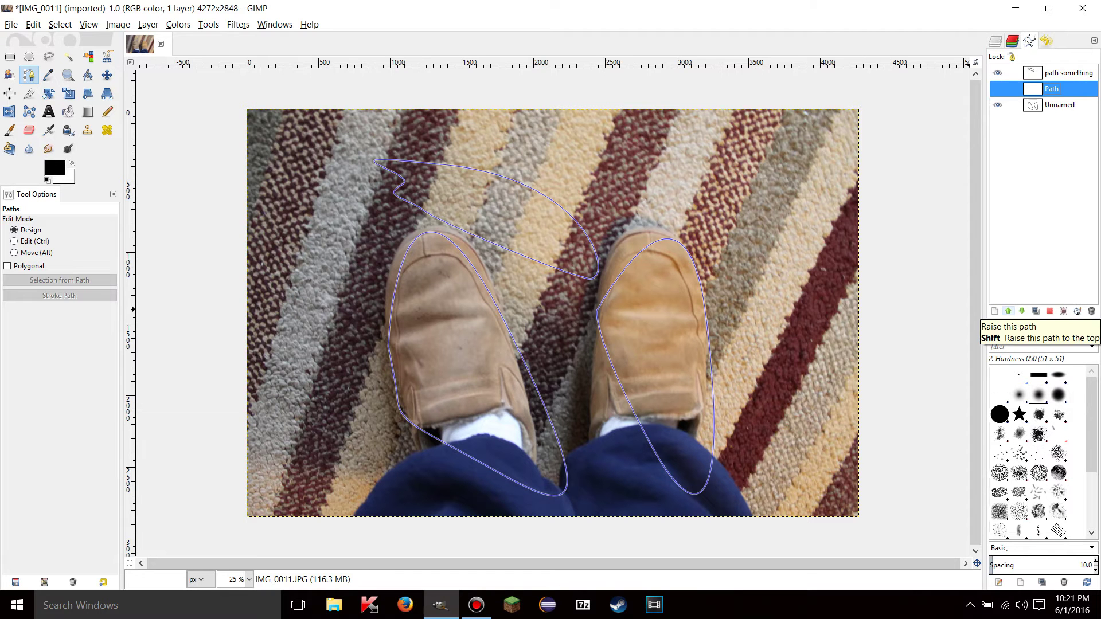
pyautogui.click(1008, 310)
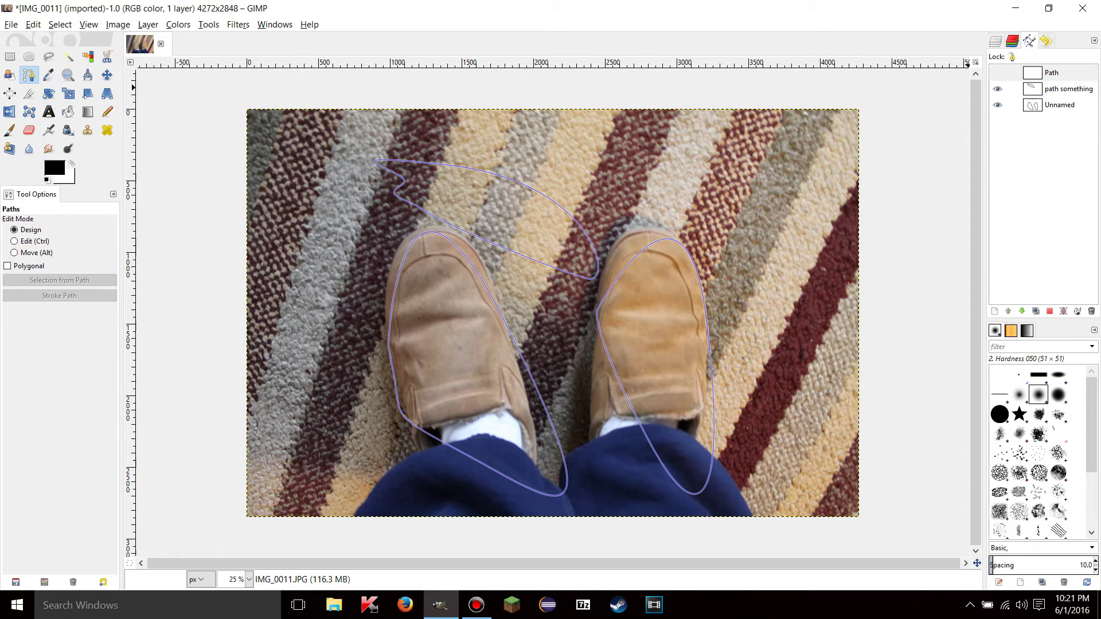
pyautogui.click(1022, 311)
pyautogui.click(1022, 311)
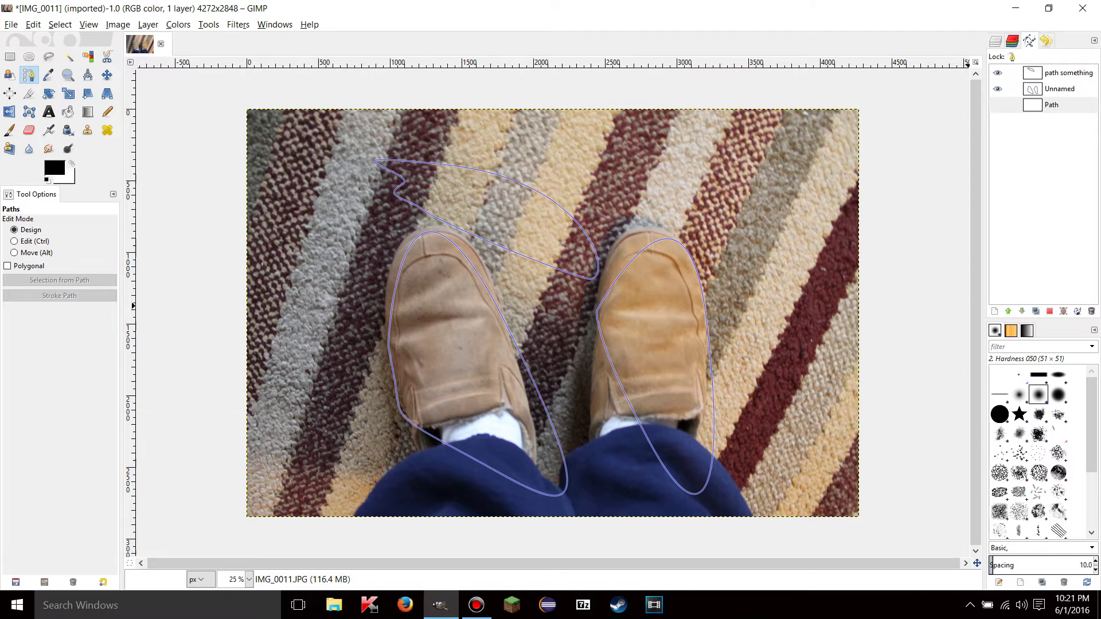
# Duplicate the shoe outline path.
pyautogui.click(1057, 89)
pyautogui.click(1035, 310)
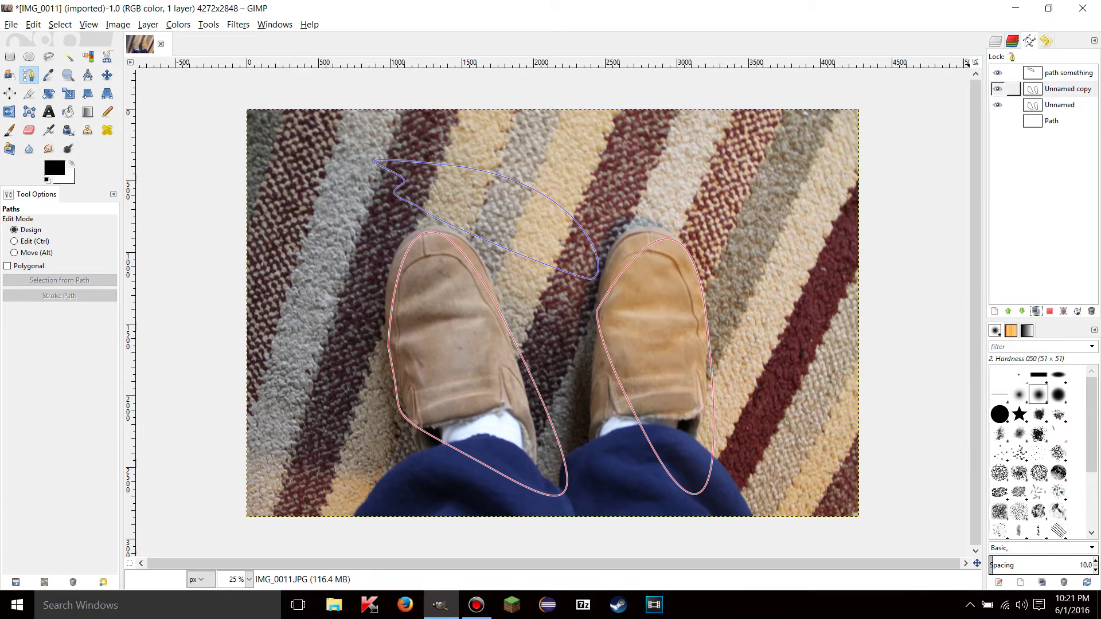
# Compare the shoe outline path with its copy by toggling their visibility, and hide all the drawn paths, including "path something".
pyautogui.click(1014, 89)
pyautogui.click(998, 73)
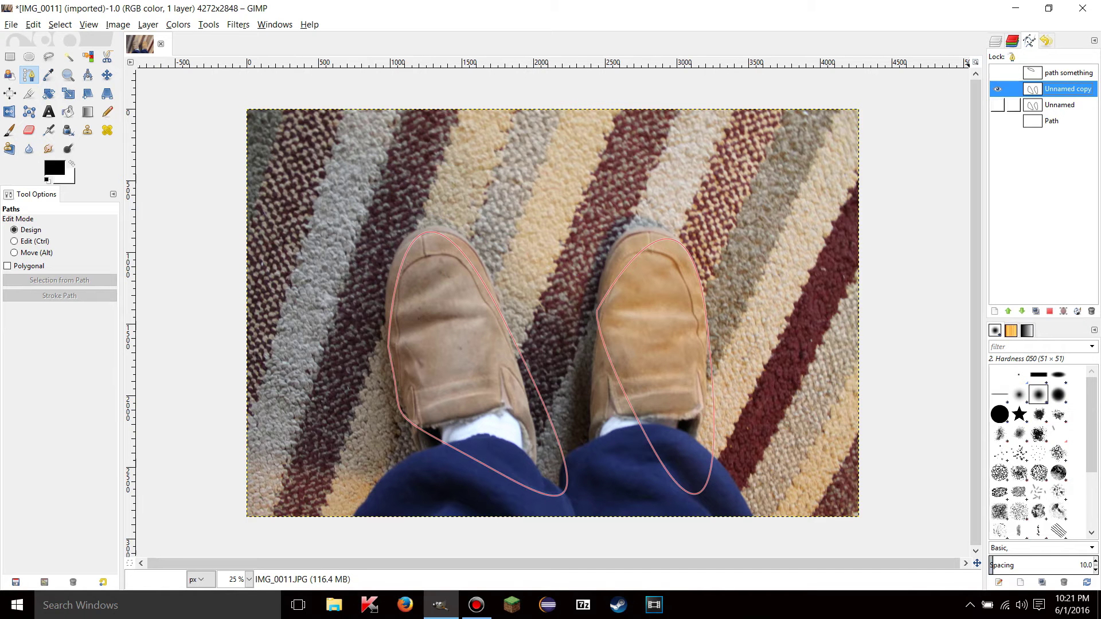
pyautogui.click(997, 88)
pyautogui.click(998, 105)
pyautogui.click(998, 89)
pyautogui.click(997, 105)
pyautogui.click(998, 89)
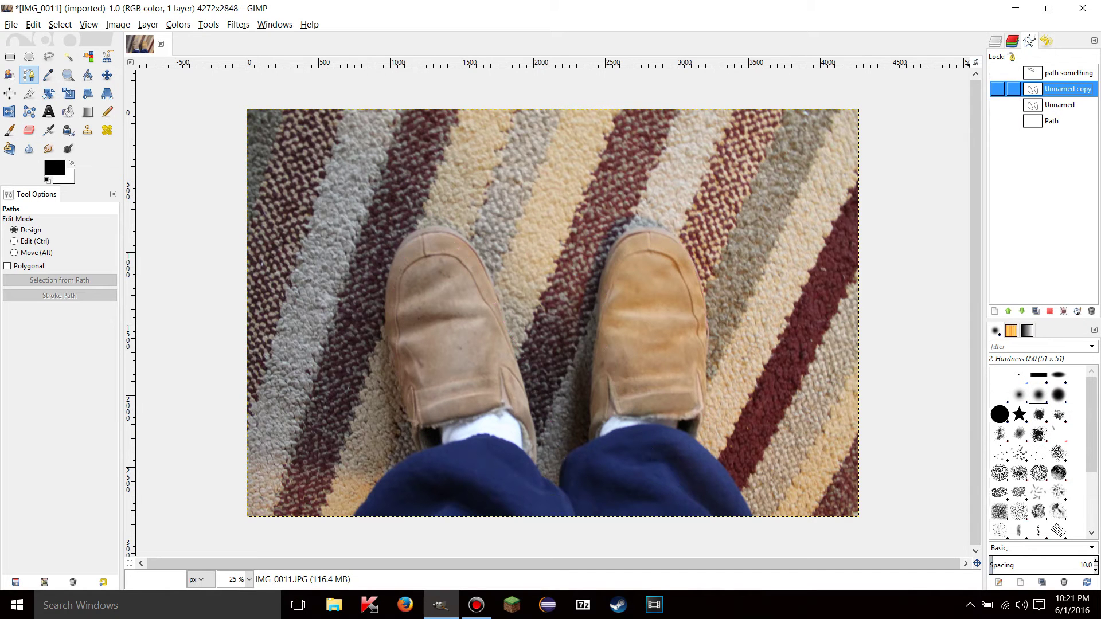
pyautogui.click(998, 105)
pyautogui.click(998, 89)
pyautogui.click(997, 73)
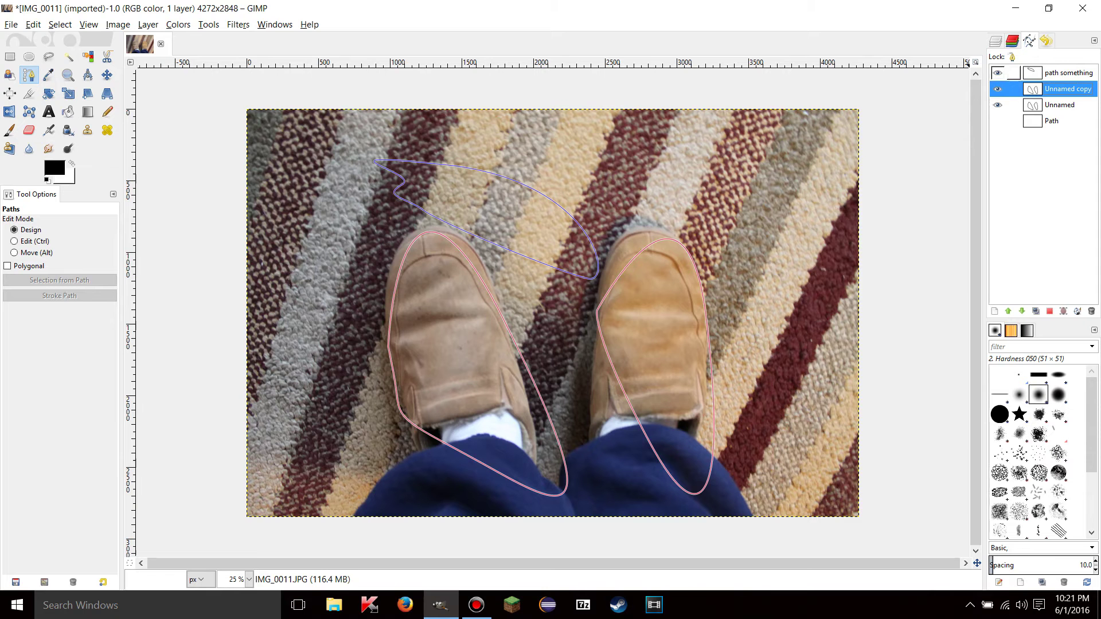
pyautogui.click(998, 89)
pyautogui.click(997, 105)
pyautogui.click(998, 73)
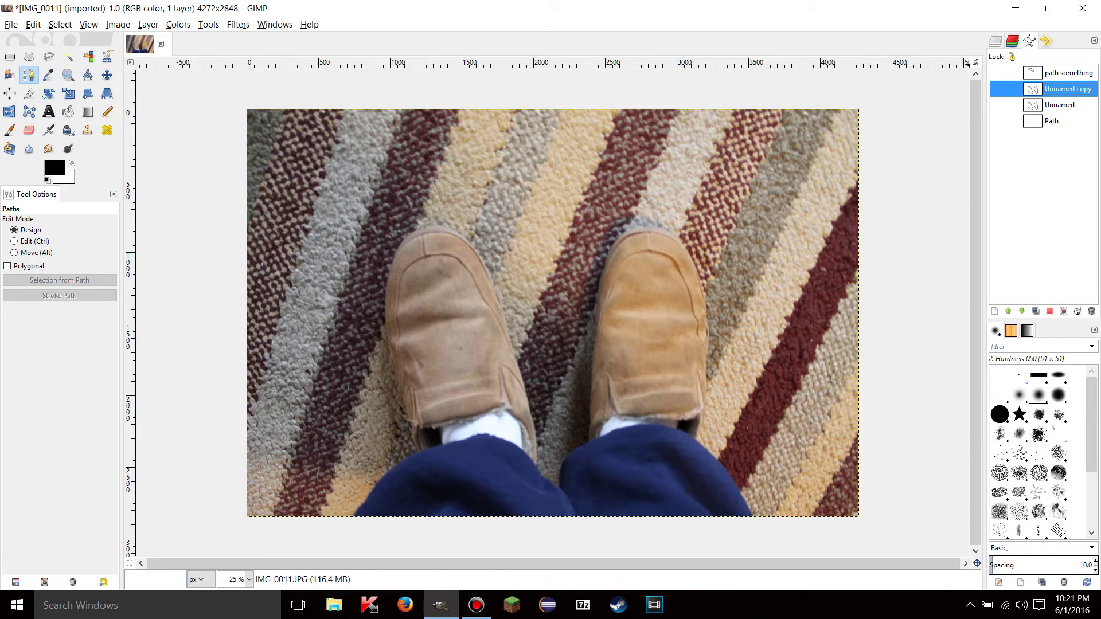
# Convert the duplicated shoe outline path to a selection and clear that selection.
pyautogui.click(1050, 311)
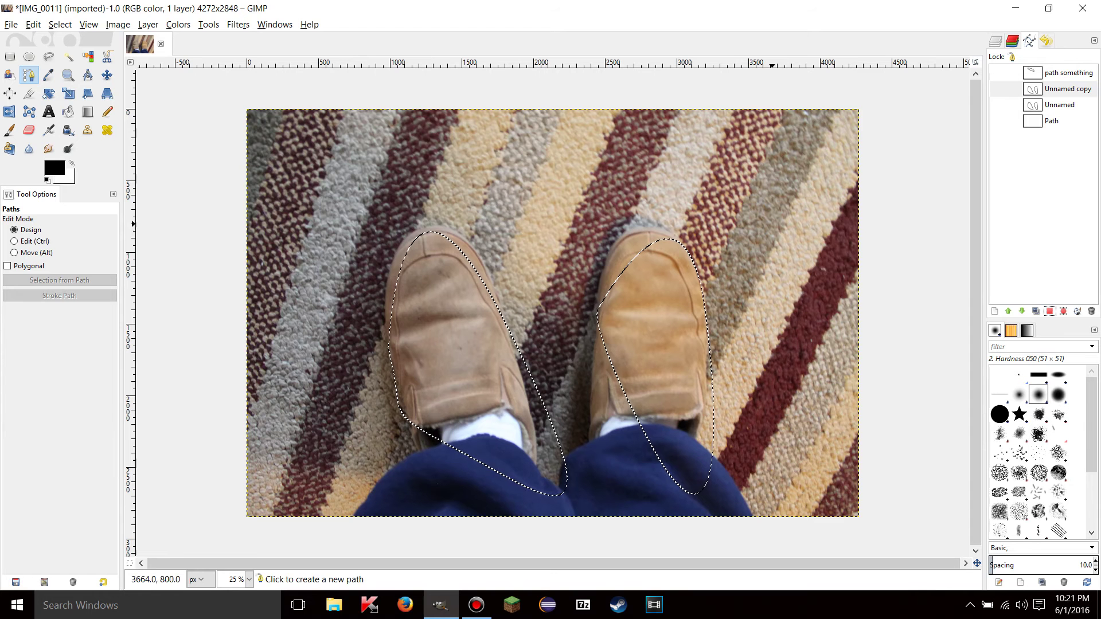
pyautogui.click(60, 24)
pyautogui.click(66, 45)
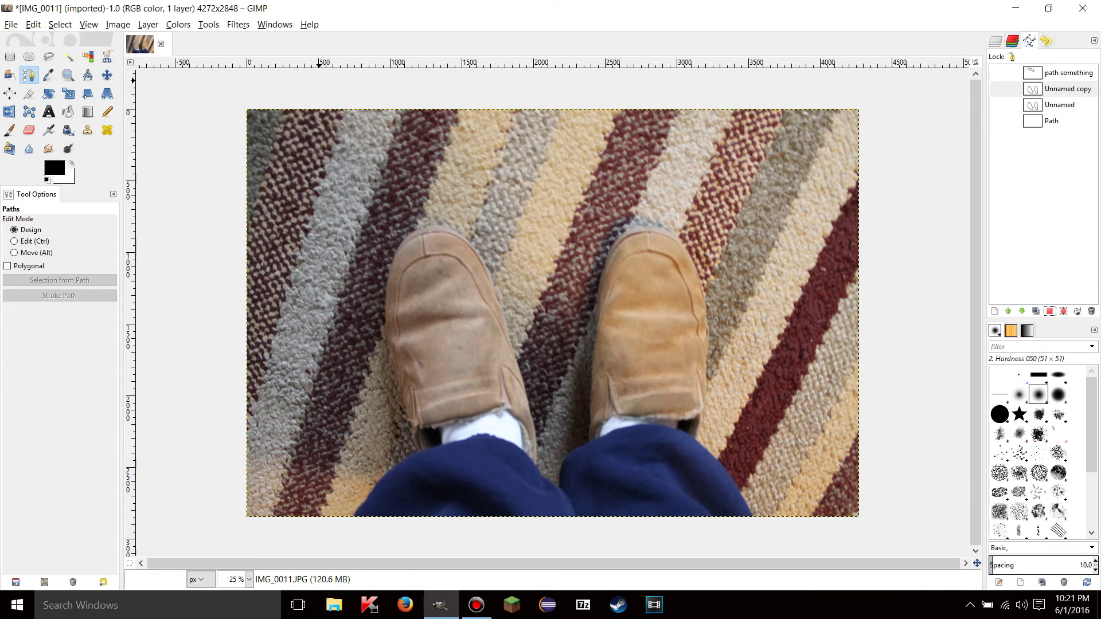
# Draw an elliptical selection about 2924 × 1332 px across both shoes and convert it to a path.
pyautogui.click(28, 57)
pyautogui.moveTo(398, 198); pyautogui.dragTo(811, 384)
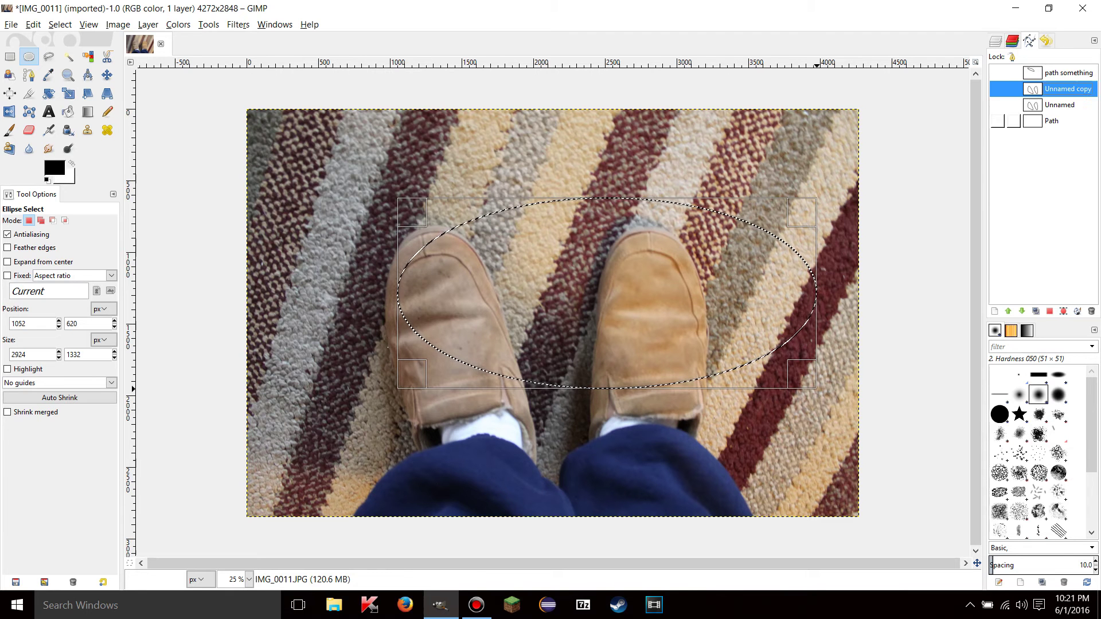
pyautogui.click(1051, 121)
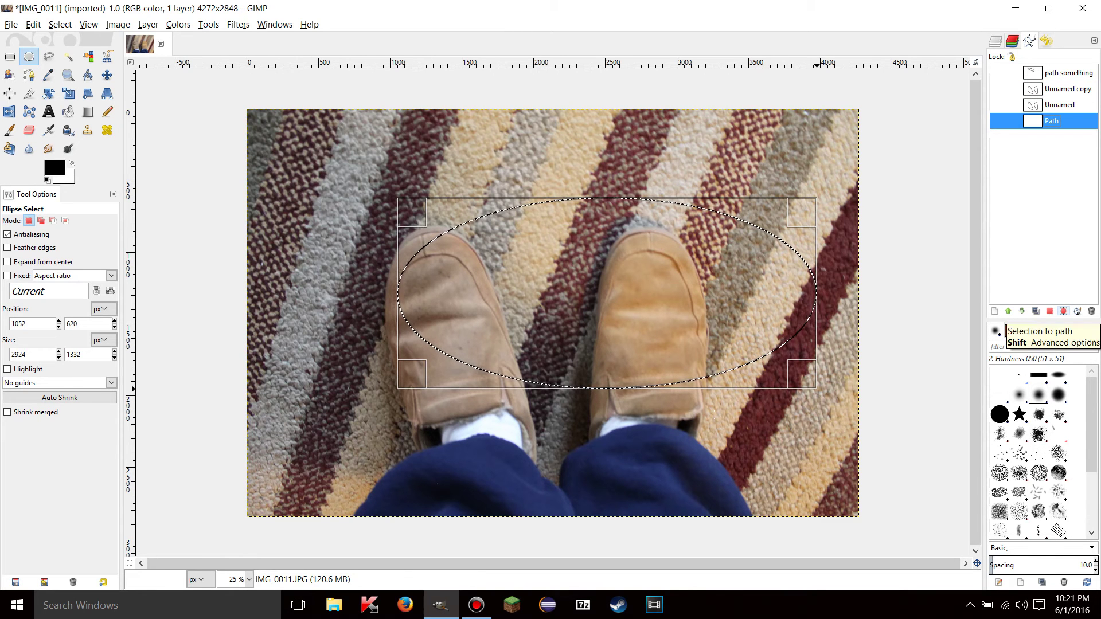
pyautogui.click(1063, 311)
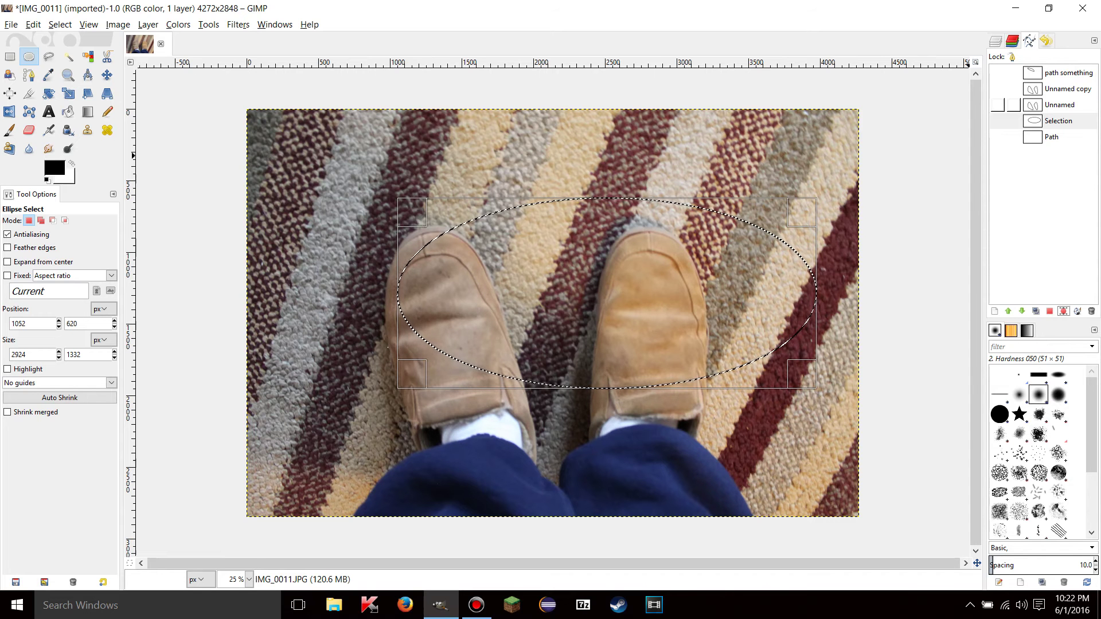
# Replace the ellipse with a freehand selection looping across the carpet and both shoes, keeping the empty path active.
pyautogui.click(1052, 137)
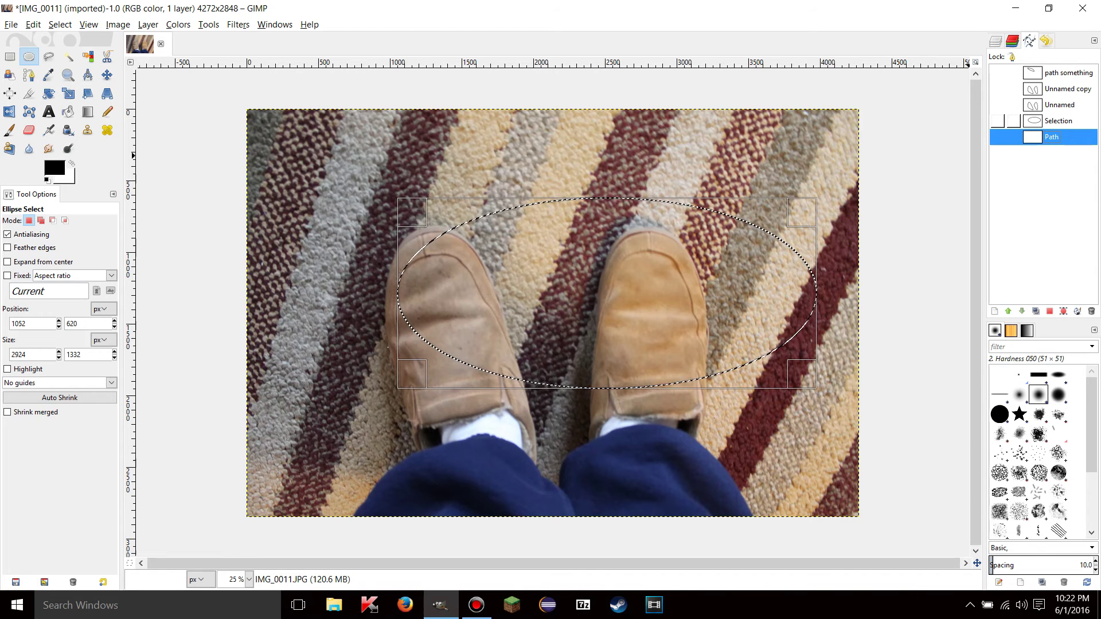
pyautogui.click(996, 42)
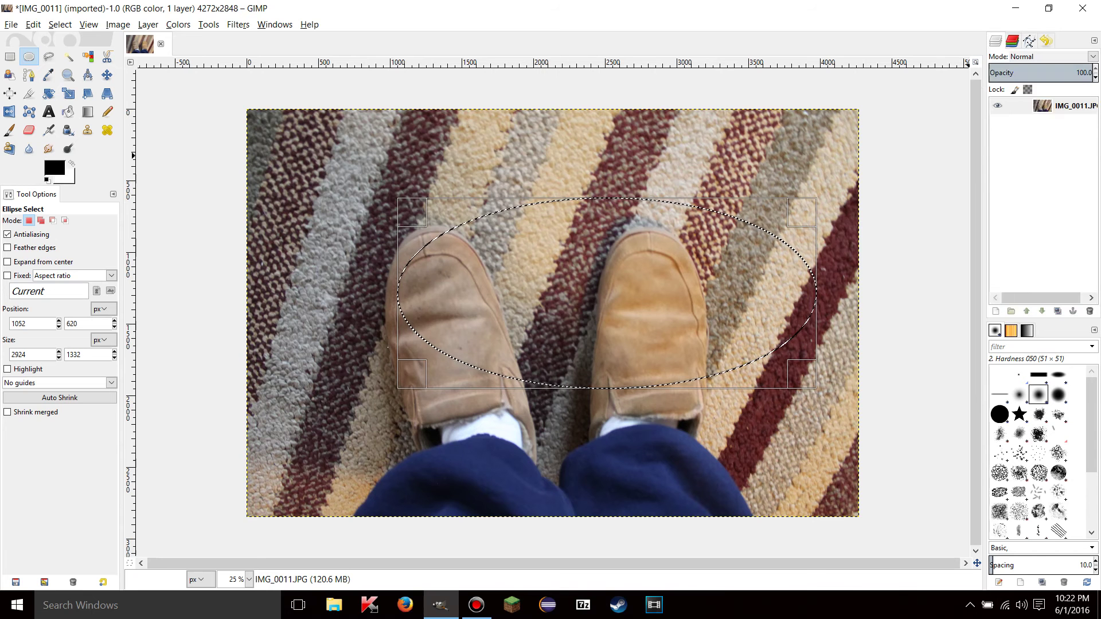
pyautogui.click(1029, 42)
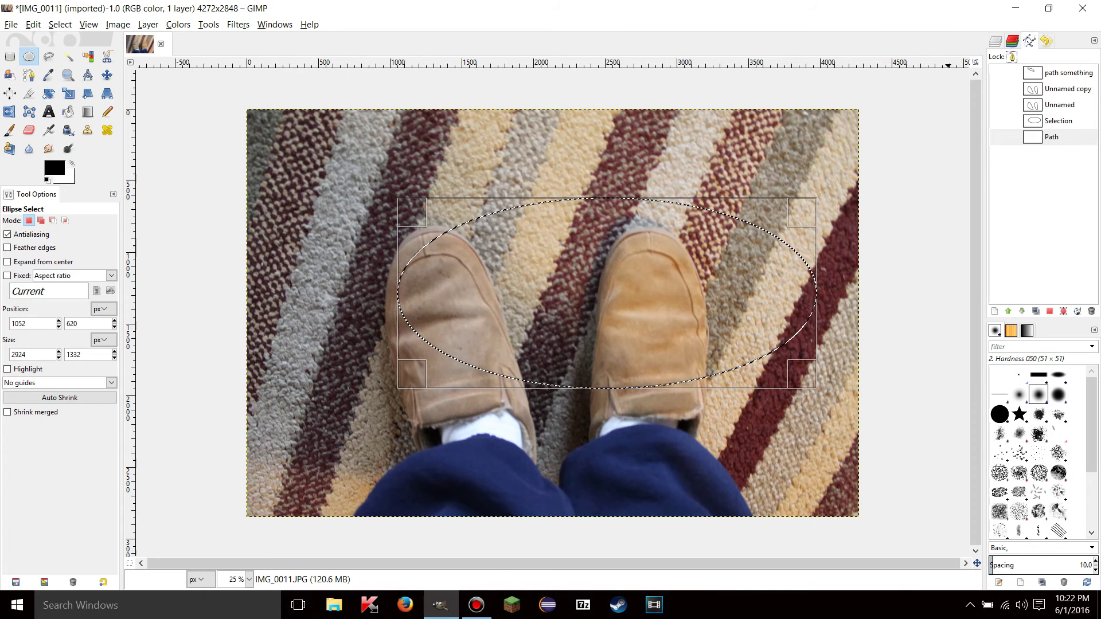
pyautogui.click(1052, 137)
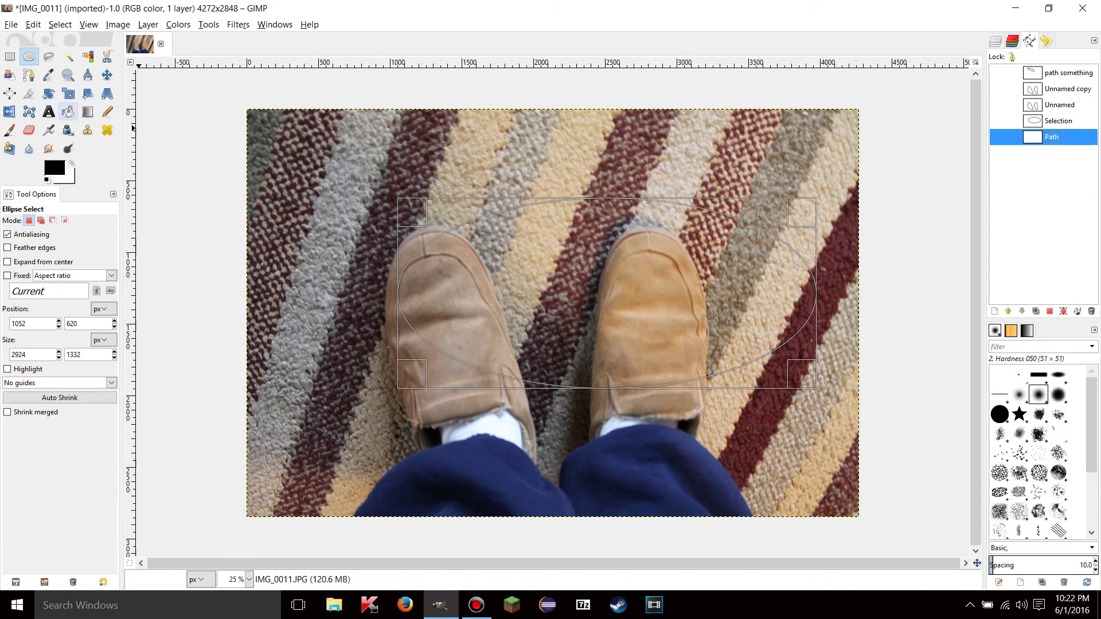
pyautogui.click(48, 56)
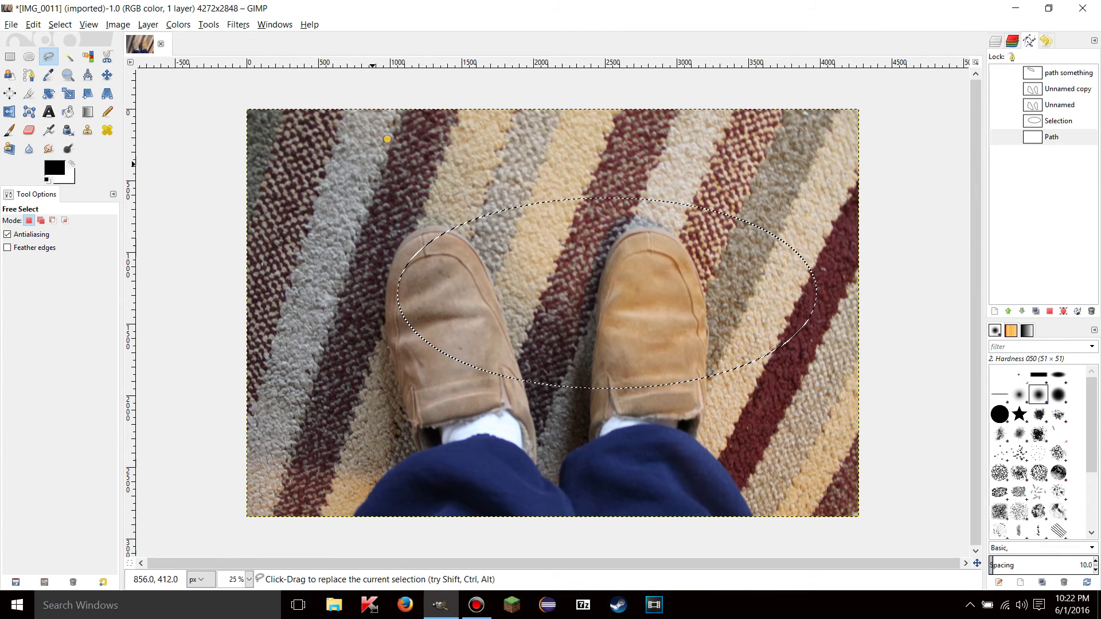
pyautogui.moveTo(387, 139)
pyautogui.mouseDown()
pyautogui.moveTo(520, 314)
pyautogui.moveTo(553, 188)
pyautogui.moveTo(676, 163)
pyautogui.moveTo(733, 363)
pyautogui.moveTo(429, 367)
pyautogui.moveTo(248, 173)
pyautogui.moveTo(388, 136)
pyautogui.mouseUp()
pyautogui.press('Return')
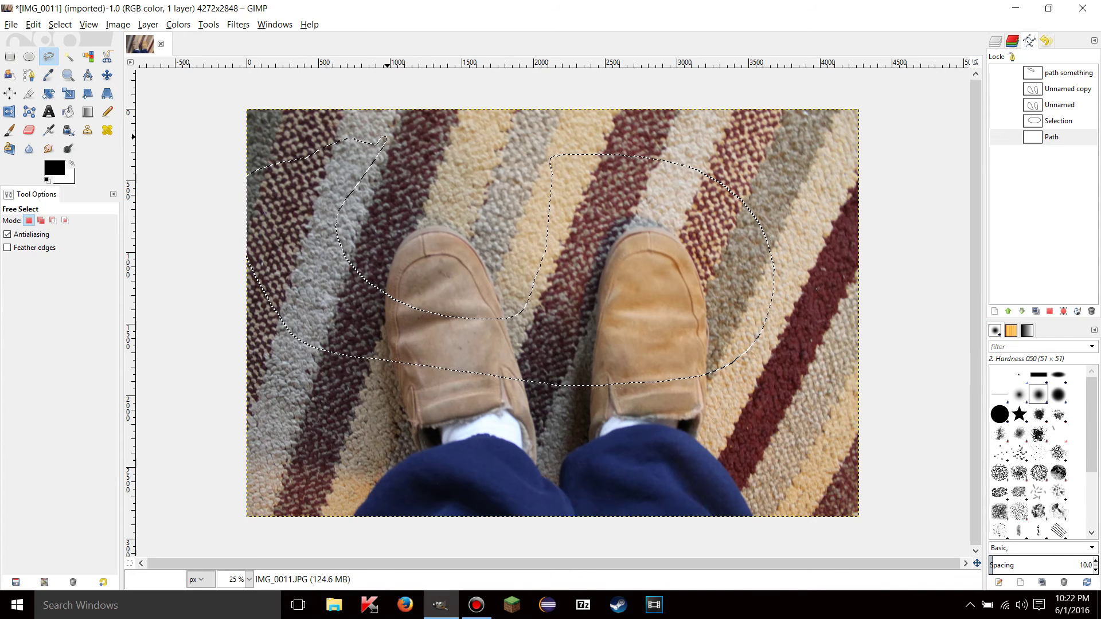
# Clear the selection and stroke the elliptical path with a solid 6 px line.
pyautogui.click(1059, 121)
pyautogui.click(60, 25)
pyautogui.click(64, 54)
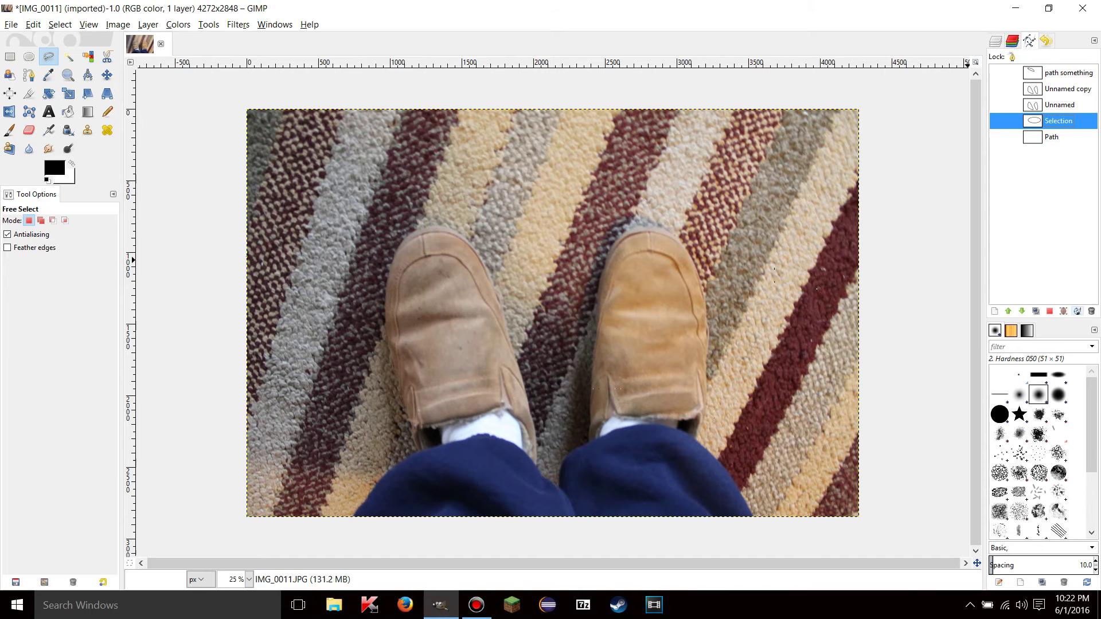
pyautogui.click(1077, 311)
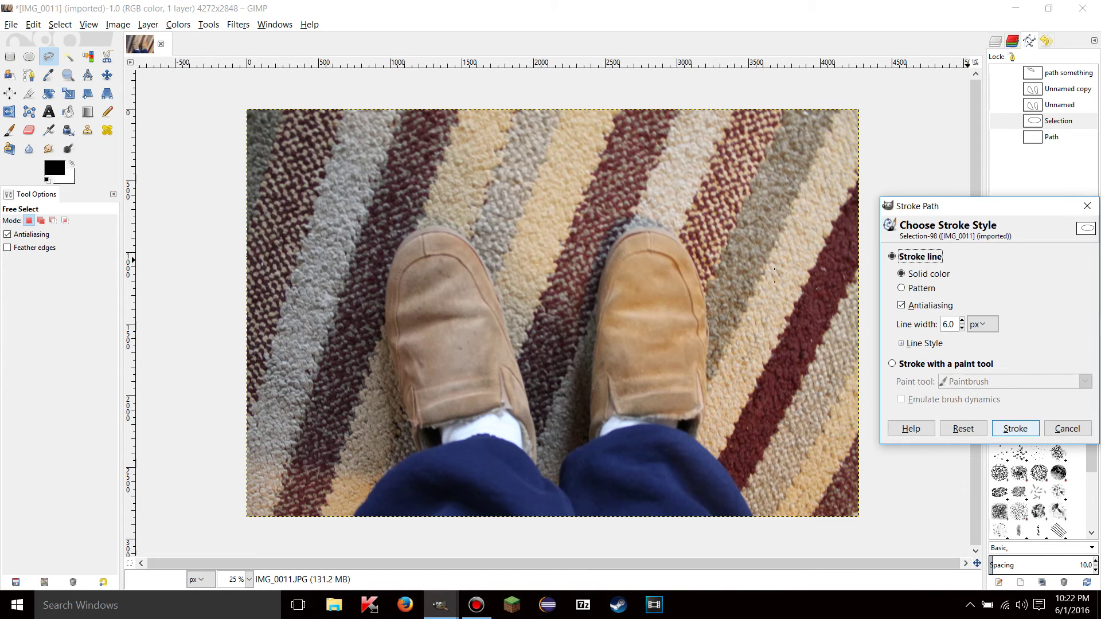
pyautogui.click(1015, 428)
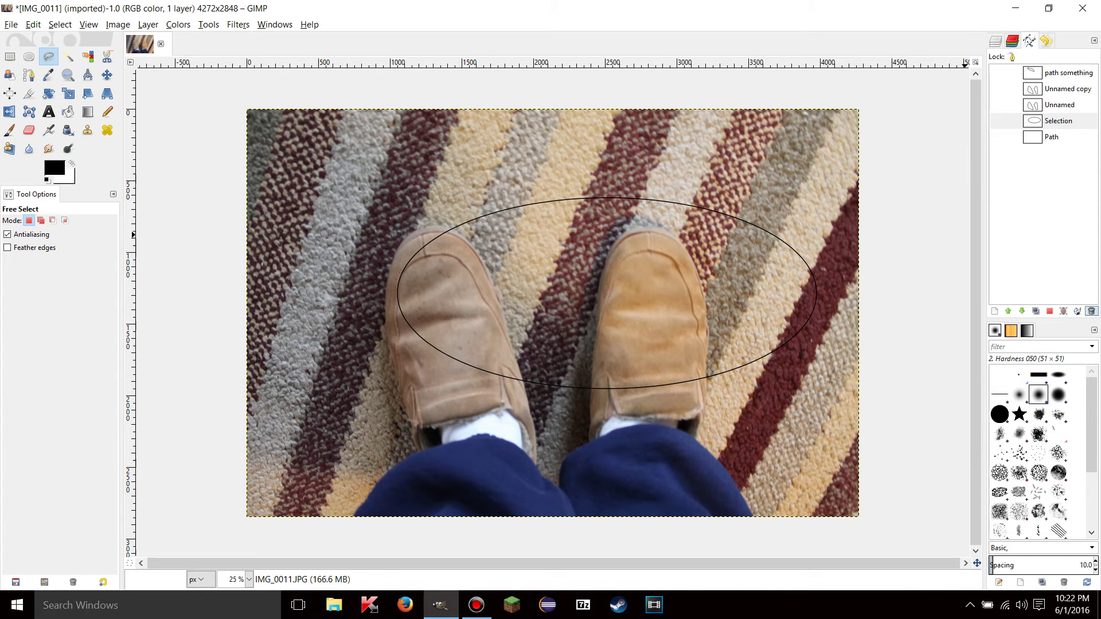
# Delete every path in the path list.
pyautogui.click(1092, 311)
pyautogui.click(1092, 311)
pyautogui.click(1092, 311)
pyautogui.click(1092, 311)
pyautogui.click(1091, 311)
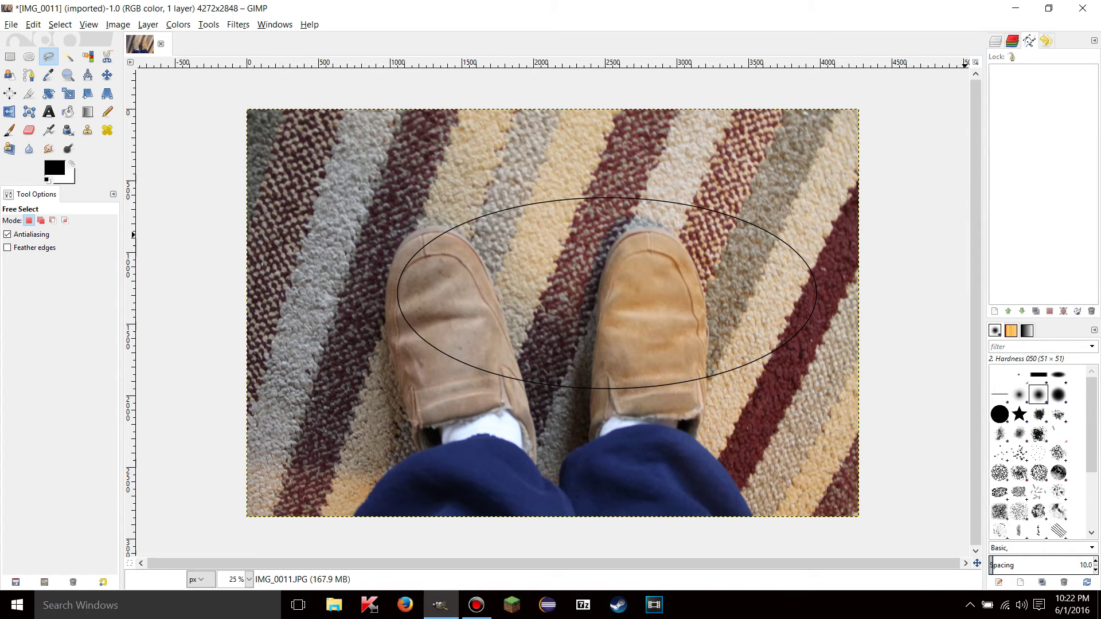
pyautogui.click(60, 24)
pyautogui.press('Escape')
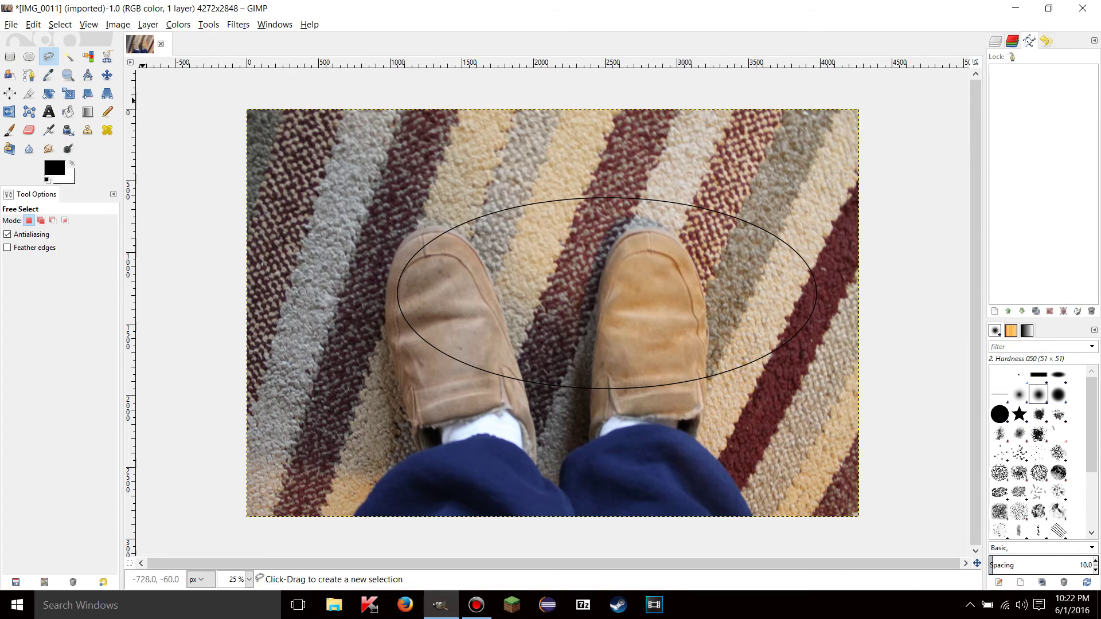
# Undo the path deletions, the stroke and the earlier path edits back to the two original linked paths.
pyautogui.hotkey('ctrl', 'z')
pyautogui.hotkey('ctrl', 'z')
pyautogui.hotkey('ctrl', 'z')
pyautogui.hotkey('ctrl', 'z')
pyautogui.hotkey('ctrl', 'z')
pyautogui.hotkey('ctrl', 'z')
pyautogui.hotkey('ctrl', 'z')
pyautogui.hotkey('ctrl', 'z')
pyautogui.hotkey('ctrl', 'z')
pyautogui.hotkey('ctrl', 'z')
pyautogui.hotkey('ctrl', 'z')
pyautogui.hotkey('ctrl', 'z')
pyautogui.hotkey('ctrl', 'z')
pyautogui.hotkey('ctrl', 'z')
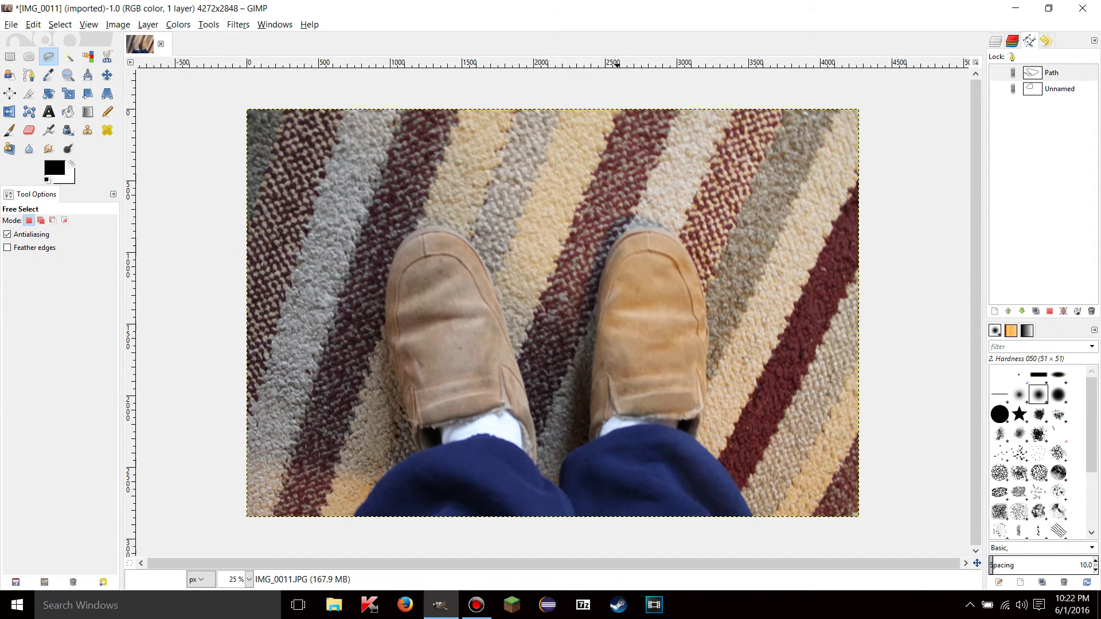
# Delete the two original paths, Unnamed and Path.
pyautogui.rightClick(1058, 89)
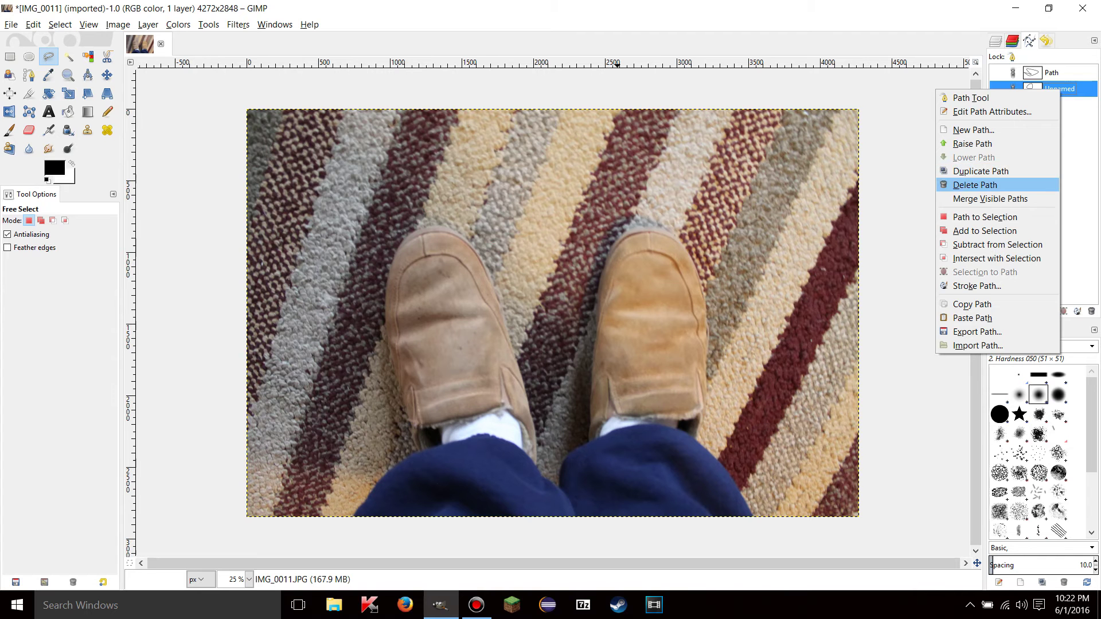
pyautogui.click(975, 185)
pyautogui.rightClick(1059, 72)
pyautogui.click(975, 167)
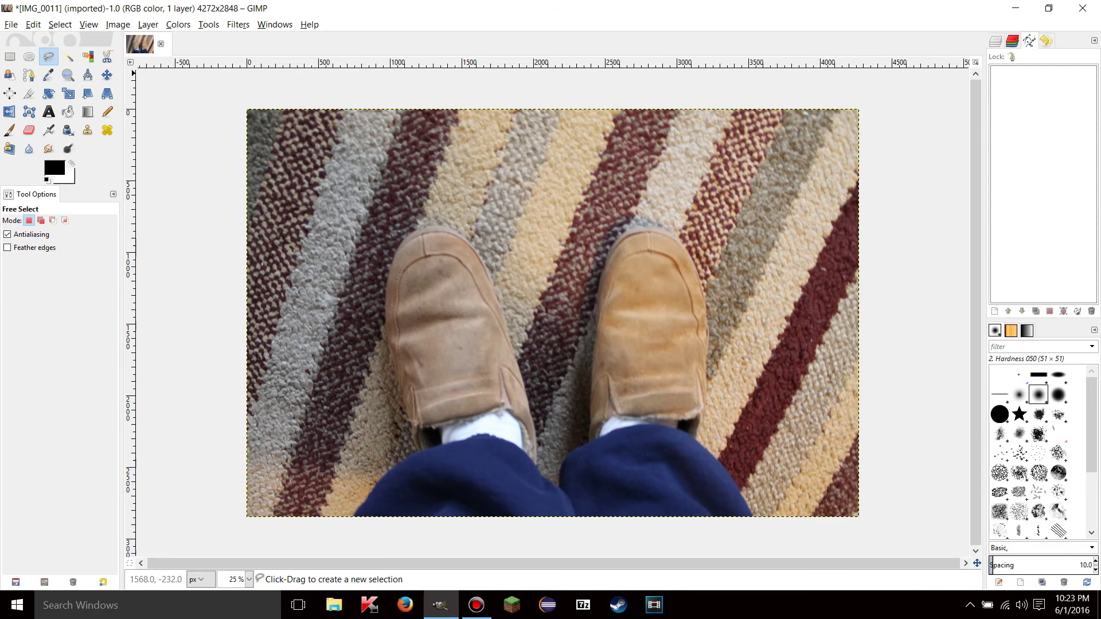
# Draw an open path with five anchor points and curved corners around the left shoe's toe and the carpet above it.
pyautogui.click(28, 75)
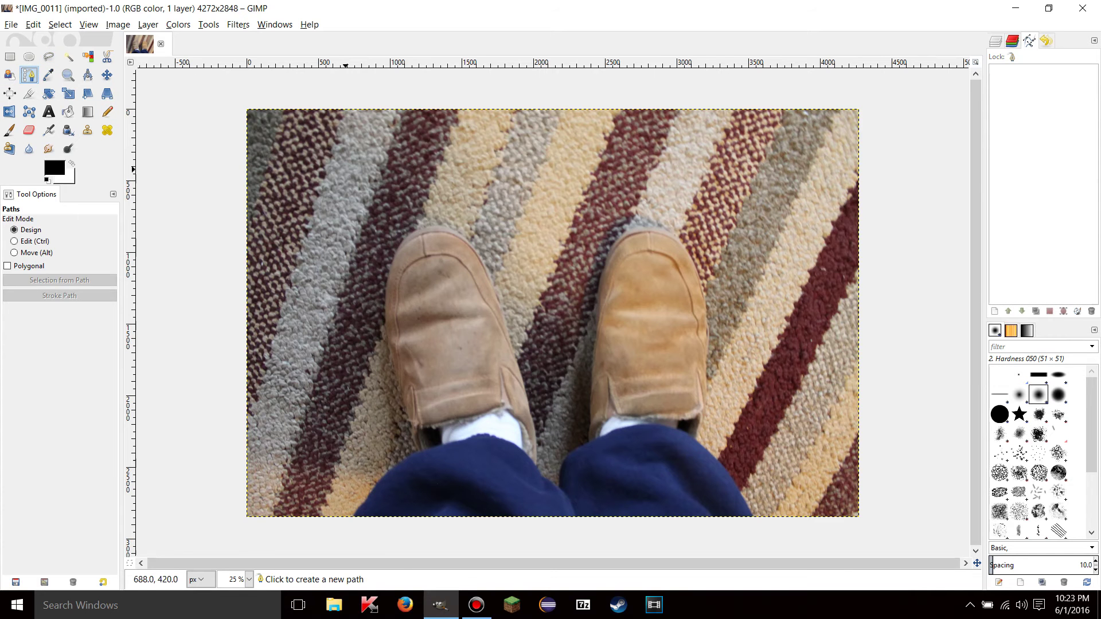
pyautogui.click(345, 170)
pyautogui.click(320, 289)
pyautogui.moveTo(493, 296); pyautogui.dragTo(491, 247)
pyautogui.moveTo(474, 159); pyautogui.dragTo(460, 149)
pyautogui.click(361, 156)
pyautogui.click(362, 156)
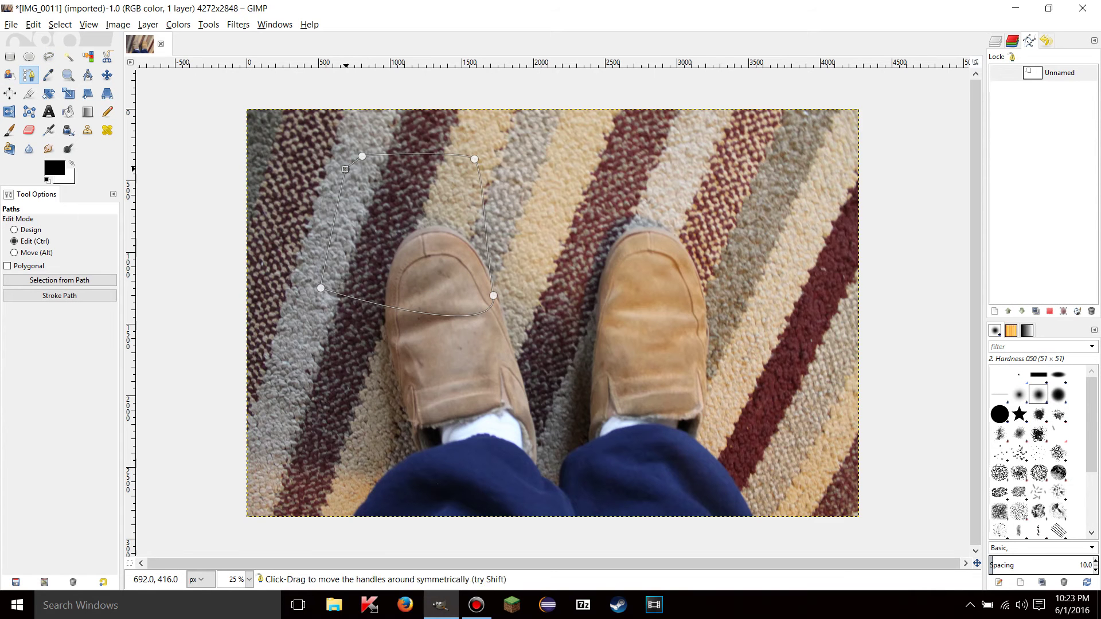
# Copy the new path, paste it as a second path, and toggle the pasted path's visibility on and off.
pyautogui.rightClick(1039, 72)
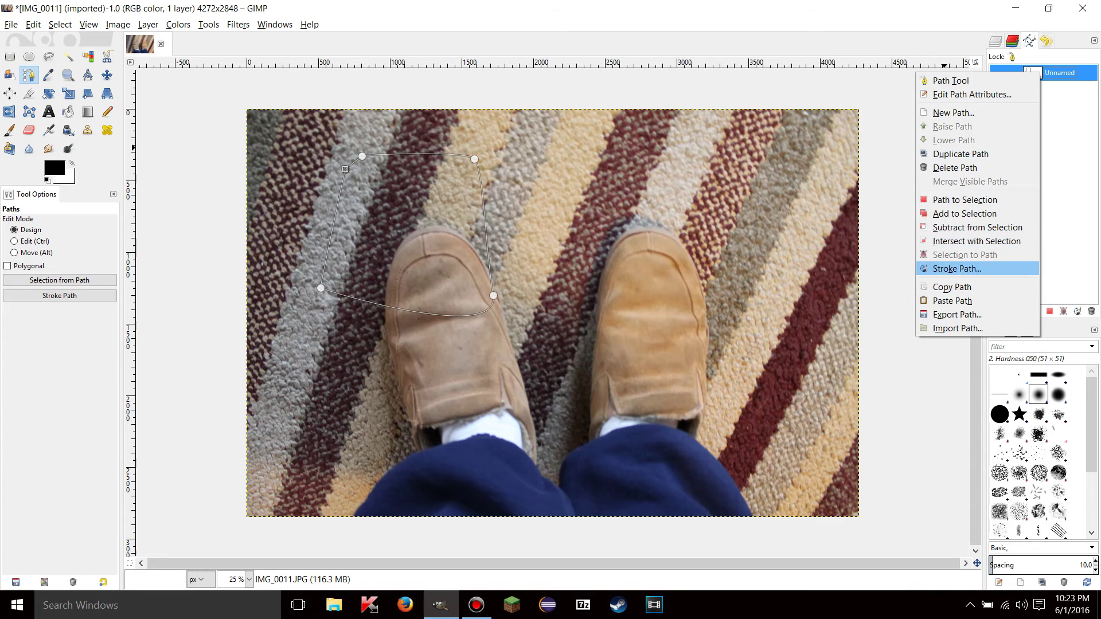
pyautogui.click(952, 286)
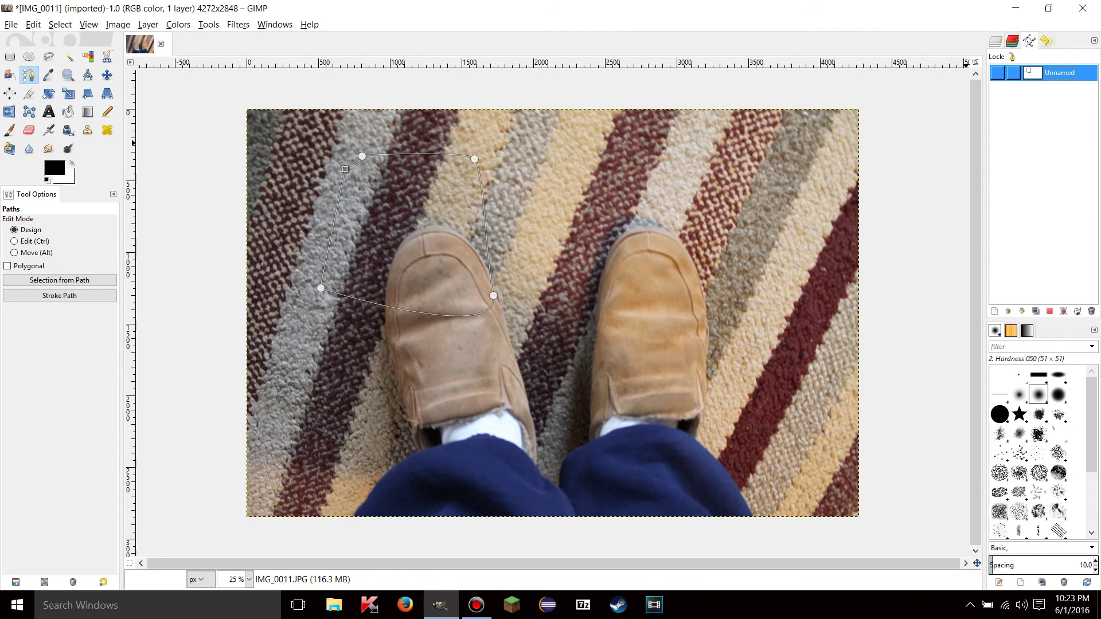
pyautogui.rightClick(1035, 116)
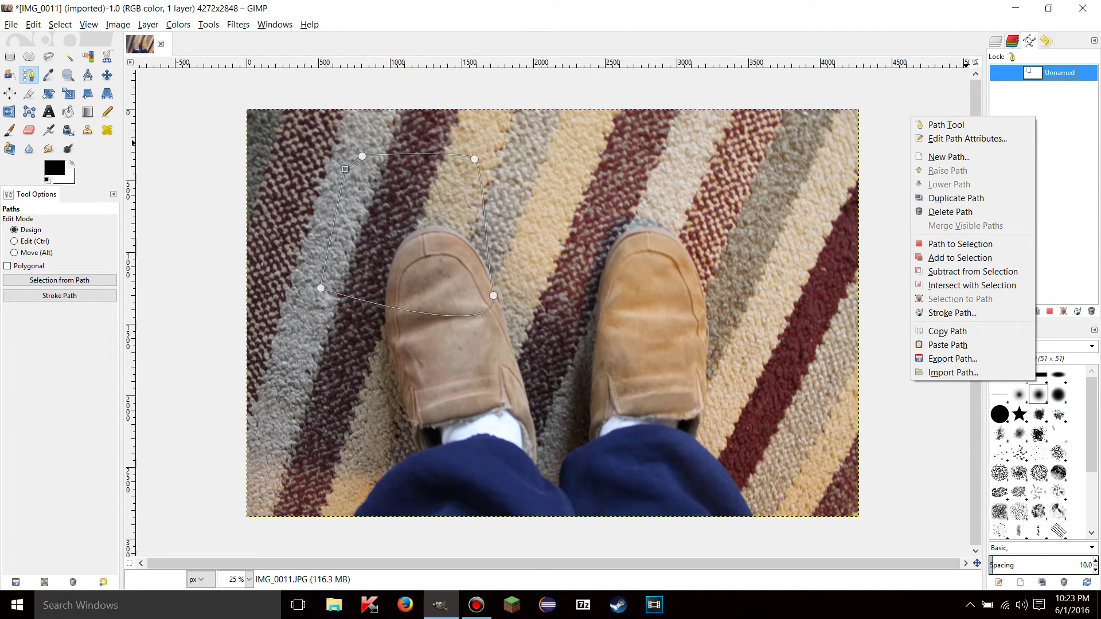
pyautogui.click(947, 345)
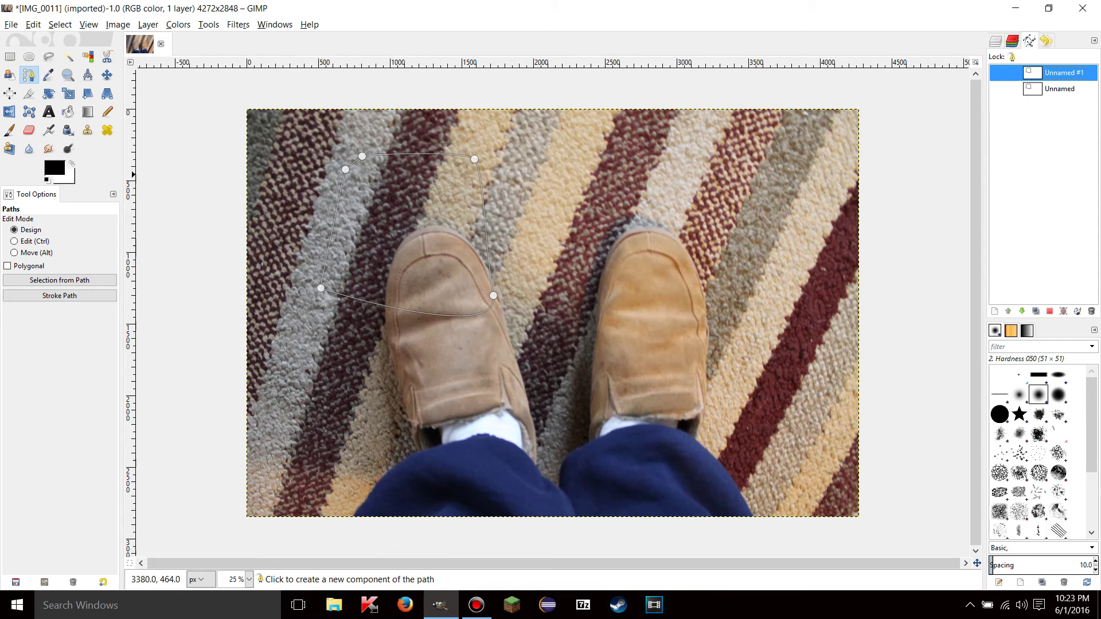
pyautogui.click(998, 72)
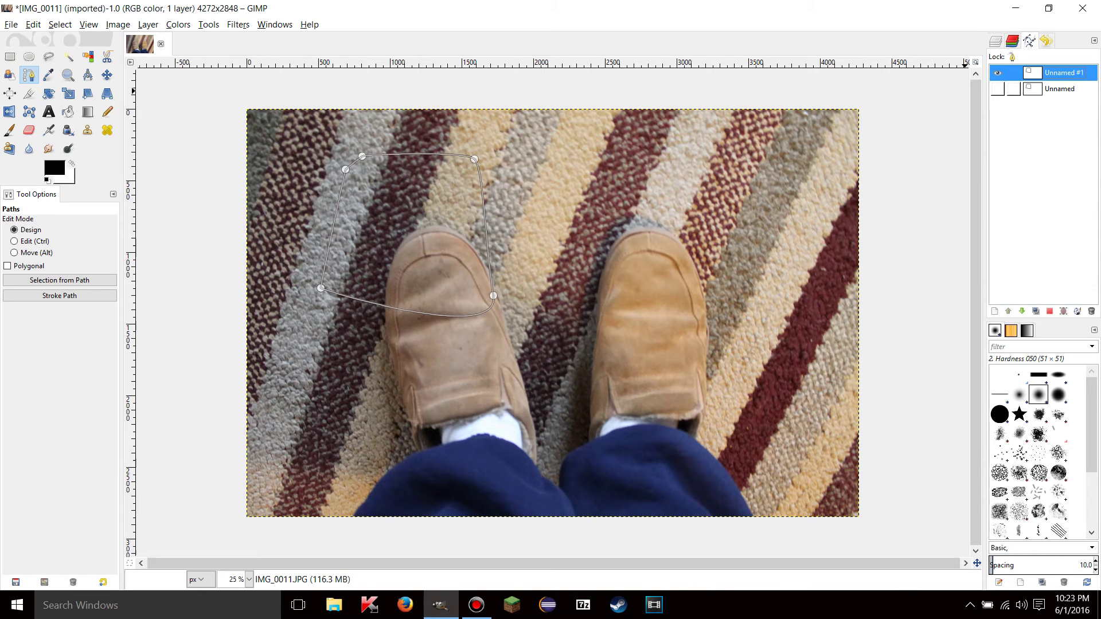
pyautogui.click(998, 72)
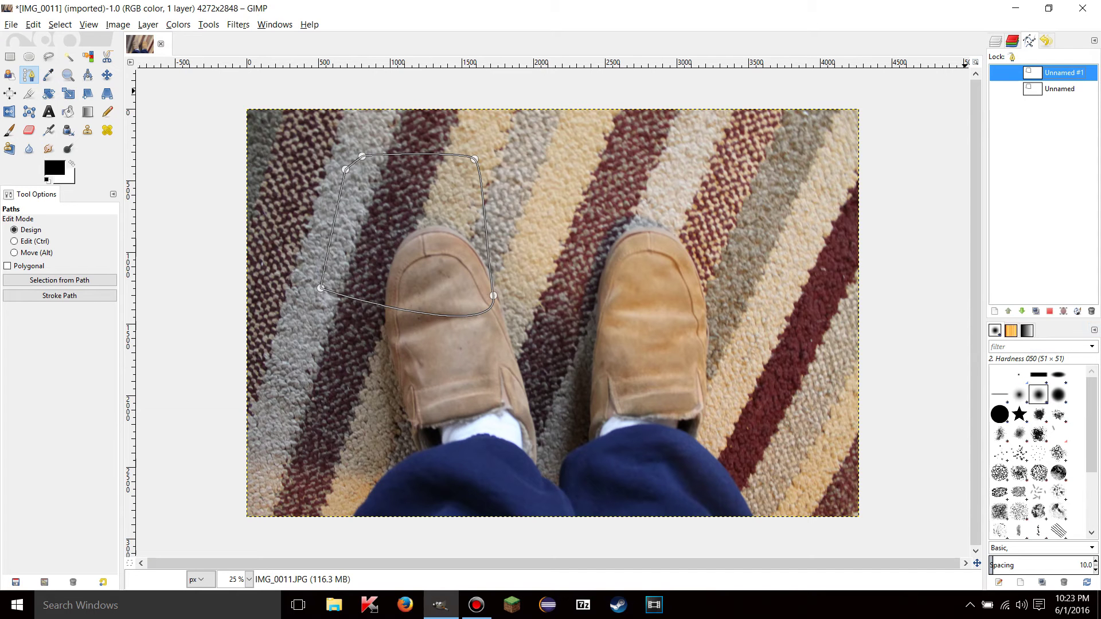
# Try out exporting the active path to SVG with the name blah.svg, clear the name and cancel the export.
pyautogui.rightClick(1018, 166)
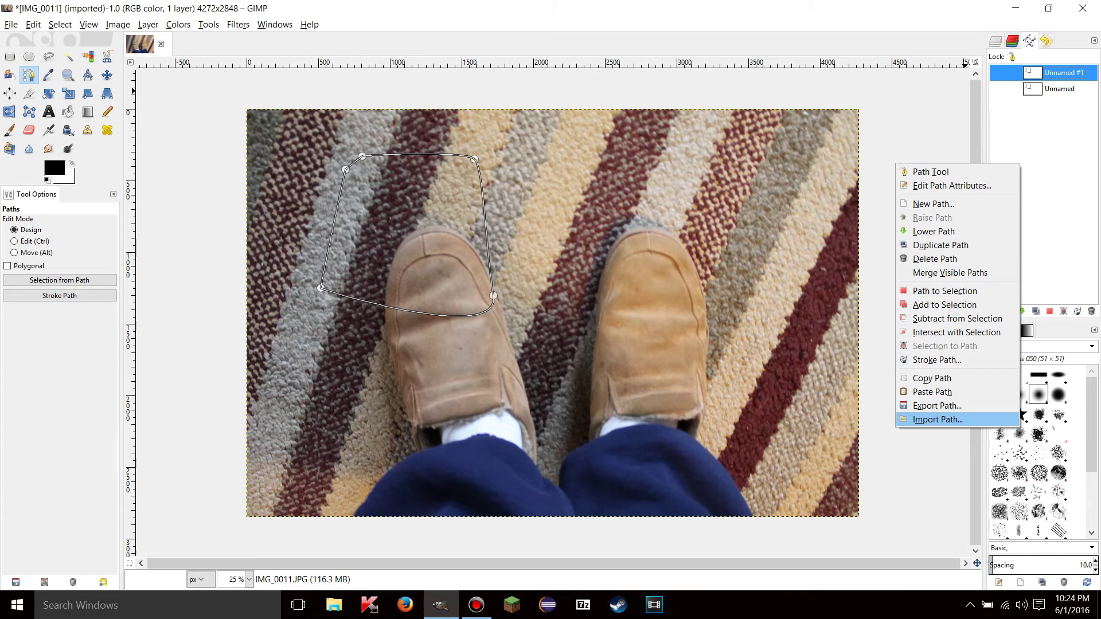
pyautogui.click(937, 405)
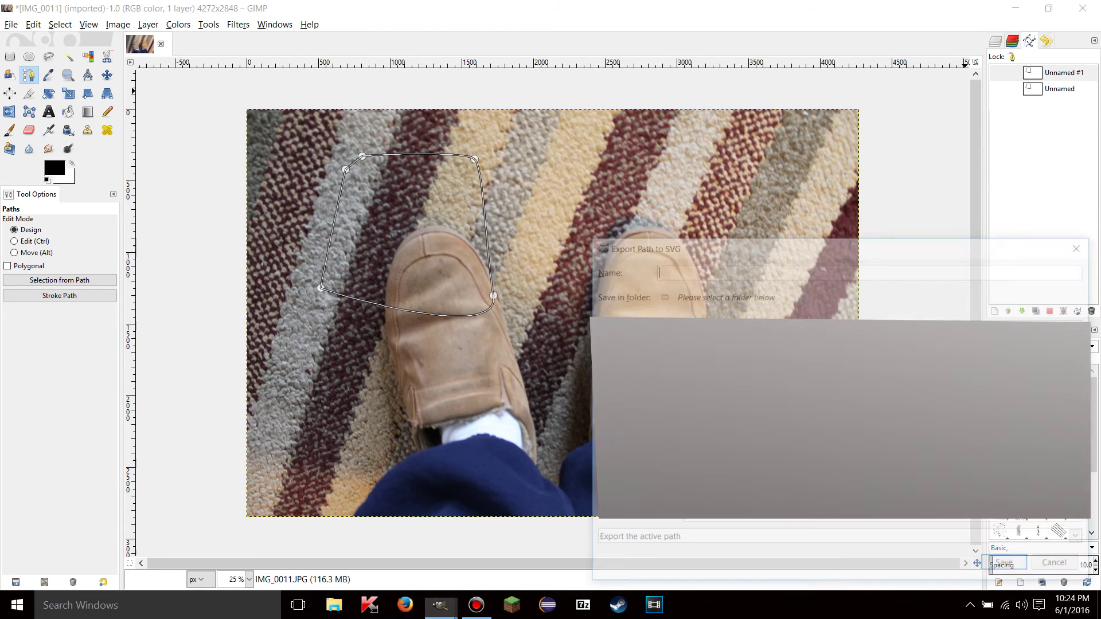
pyautogui.moveTo(815, 247); pyautogui.dragTo(543, 83)
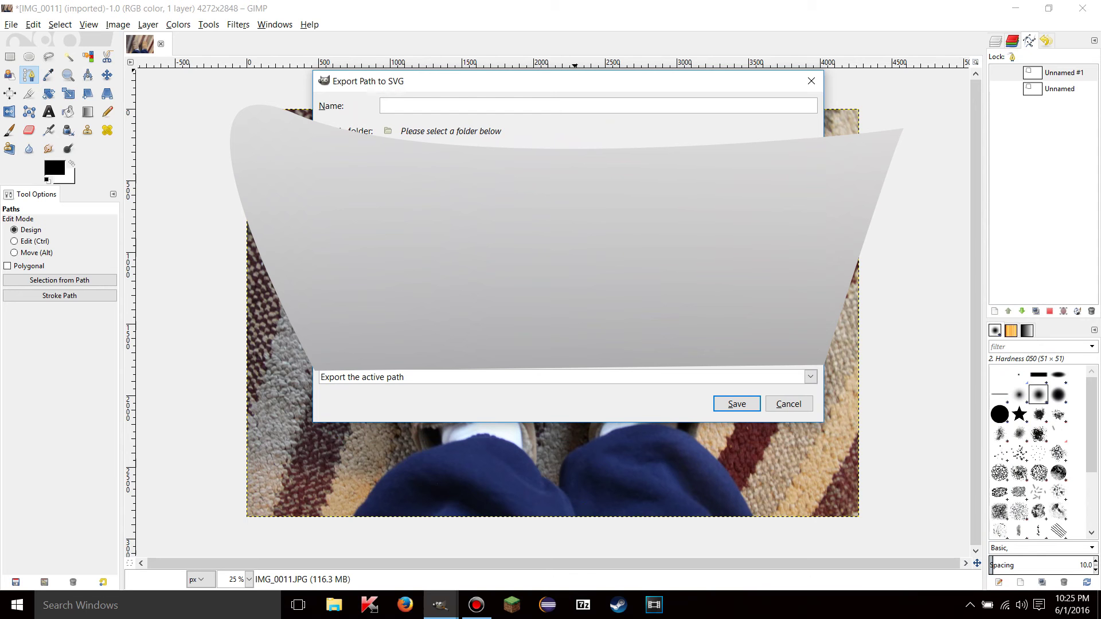
pyautogui.write('blah.svg')
pyautogui.press('BackSpace')
pyautogui.press('BackSpace')
pyautogui.press('BackSpace')
pyautogui.press('BackSpace')
pyautogui.press('BackSpace')
pyautogui.press('BackSpace')
pyautogui.press('BackSpace')
pyautogui.press('BackSpace')
pyautogui.click(789, 404)
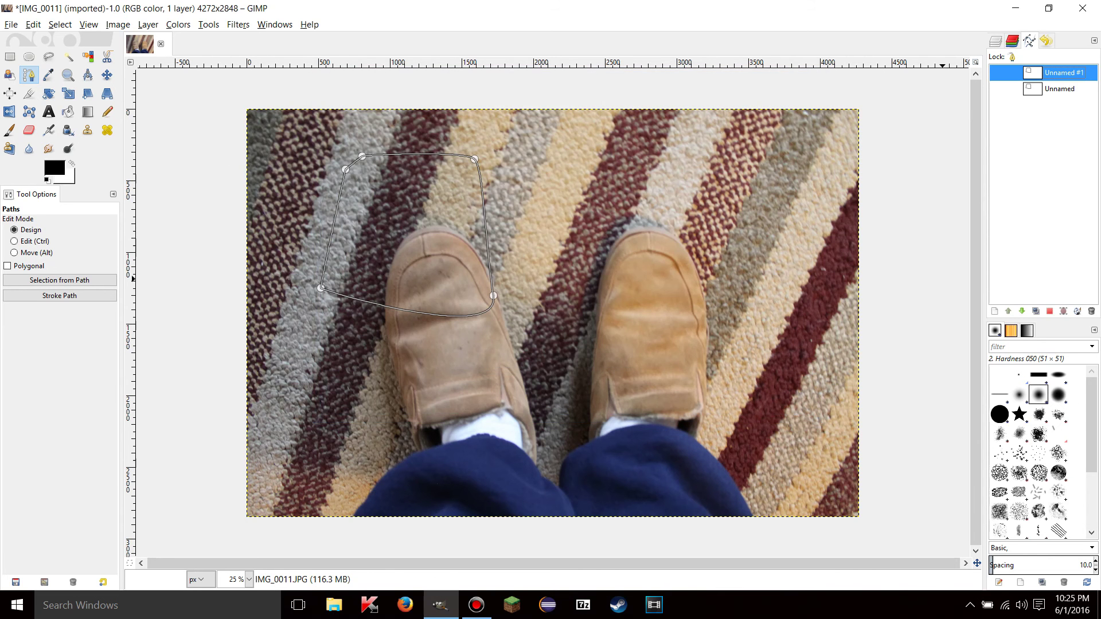
# Open the dialog for importing paths from SVG, move it over the image, and cancel without importing anything.
pyautogui.rightClick(1052, 206)
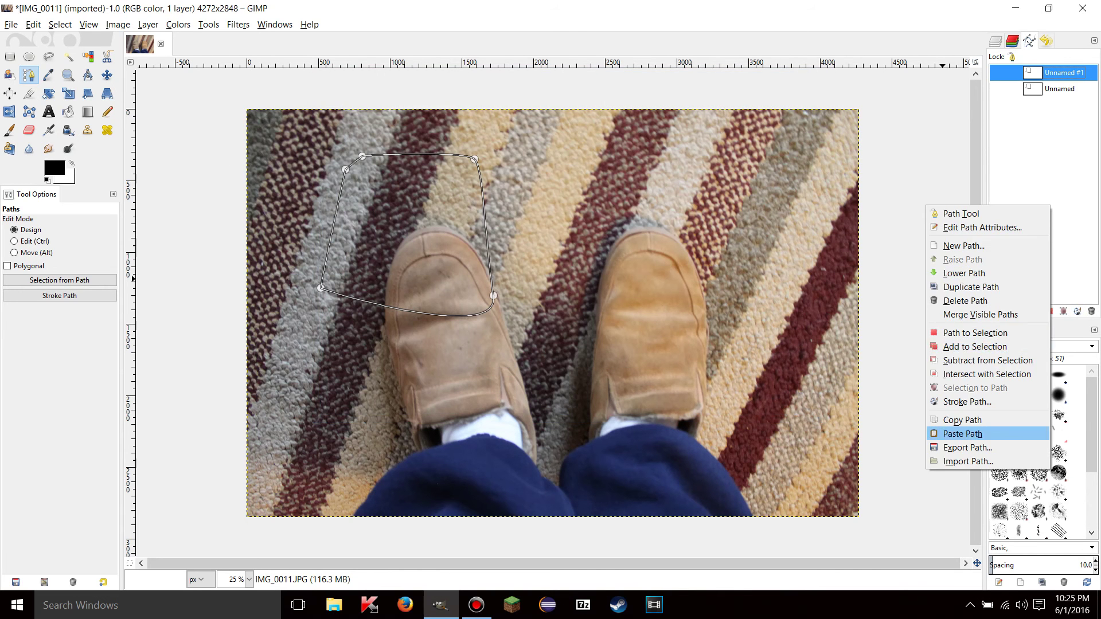
pyautogui.click(968, 462)
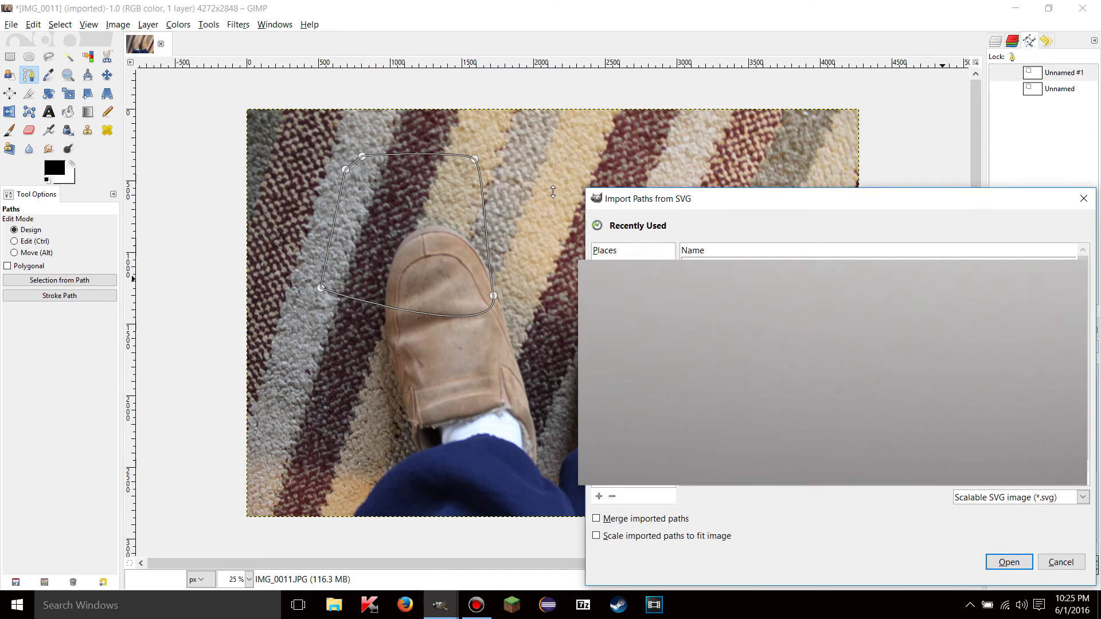
pyautogui.moveTo(553, 192); pyautogui.dragTo(554, 129)
pyautogui.moveTo(729, 140); pyautogui.dragTo(391, 62)
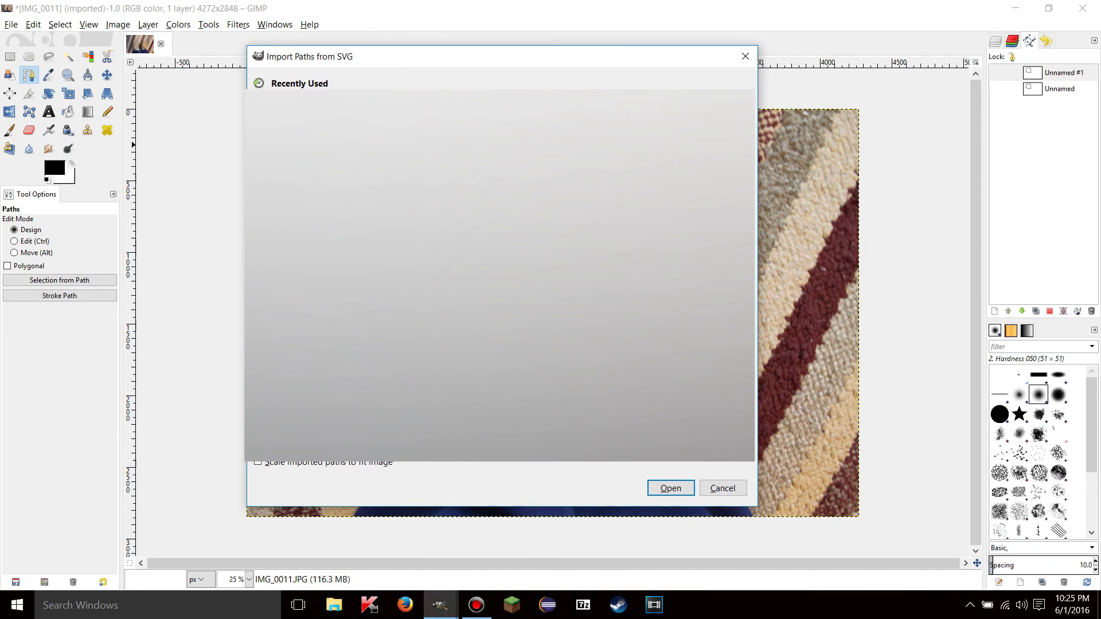
pyautogui.click(723, 488)
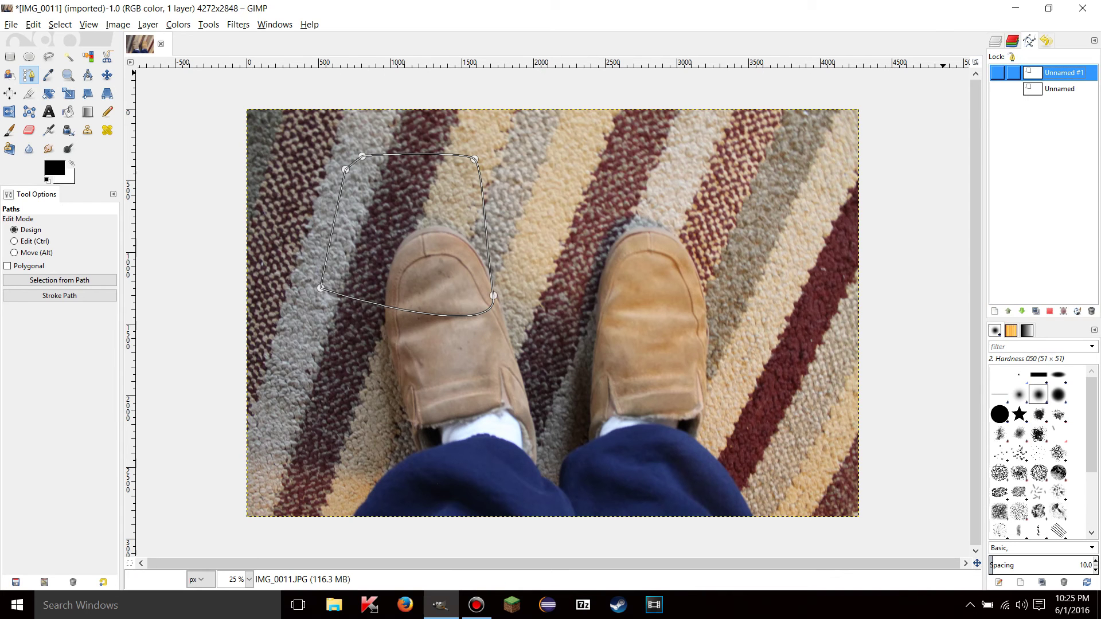
# Make both paths visible and link the Unnamed #1 path with the IMG_0011.JPG layer.
pyautogui.click(996, 41)
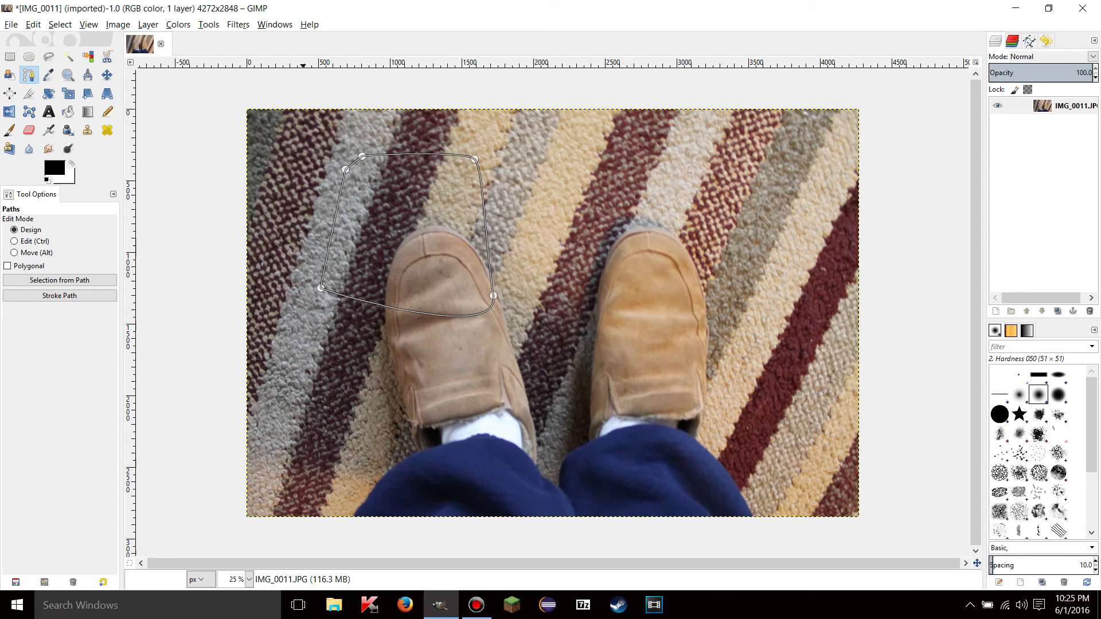
pyautogui.click(1029, 42)
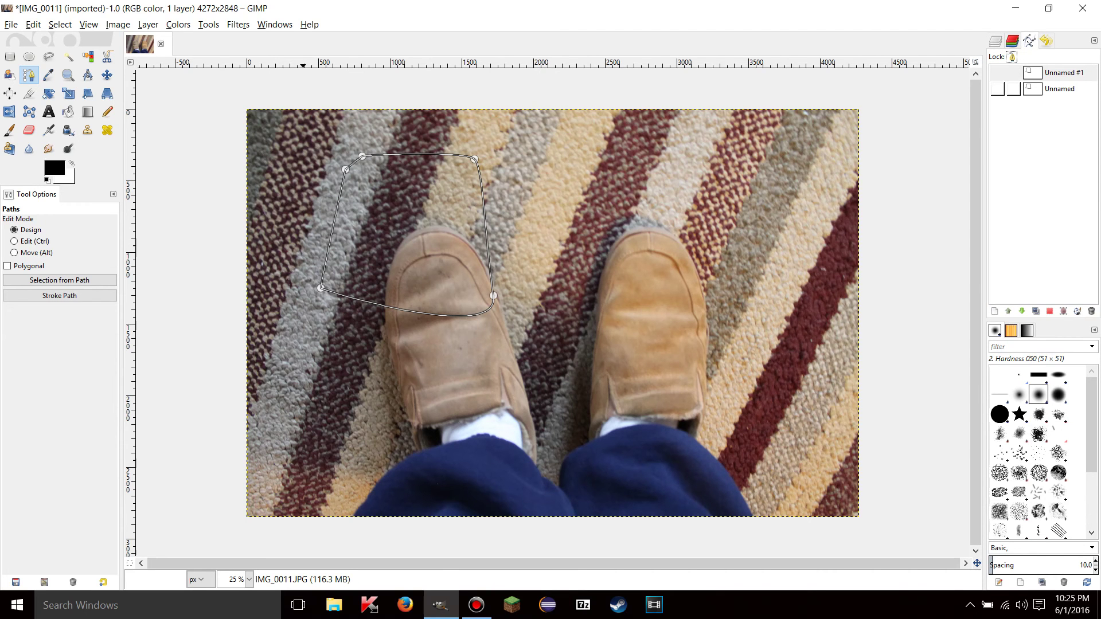
pyautogui.click(997, 89)
pyautogui.click(998, 73)
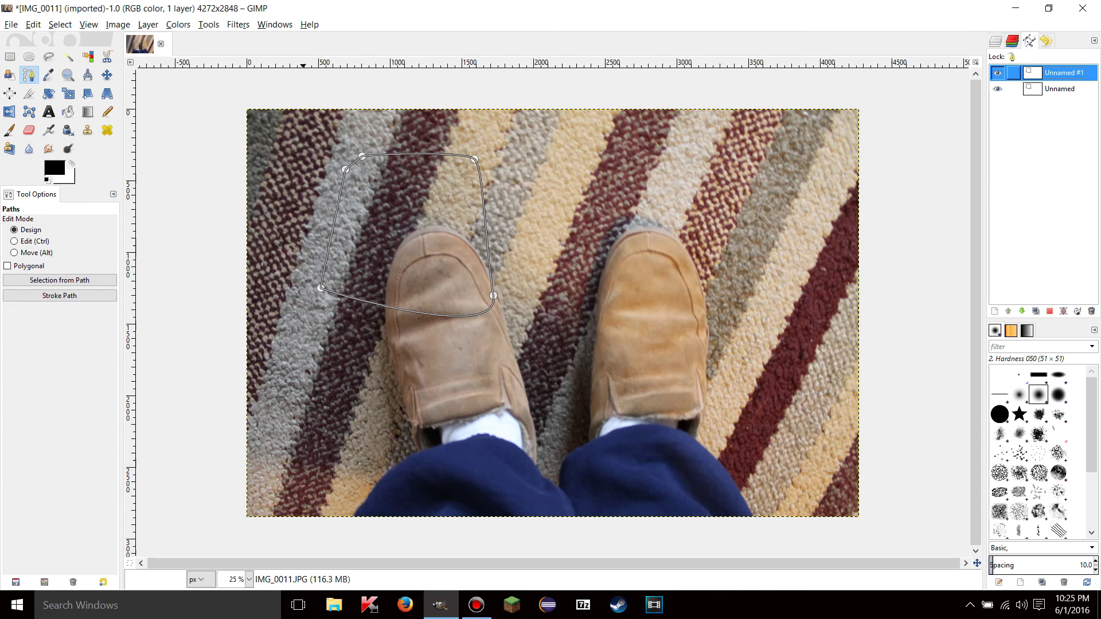
pyautogui.click(1014, 72)
pyautogui.click(995, 41)
pyautogui.click(1014, 105)
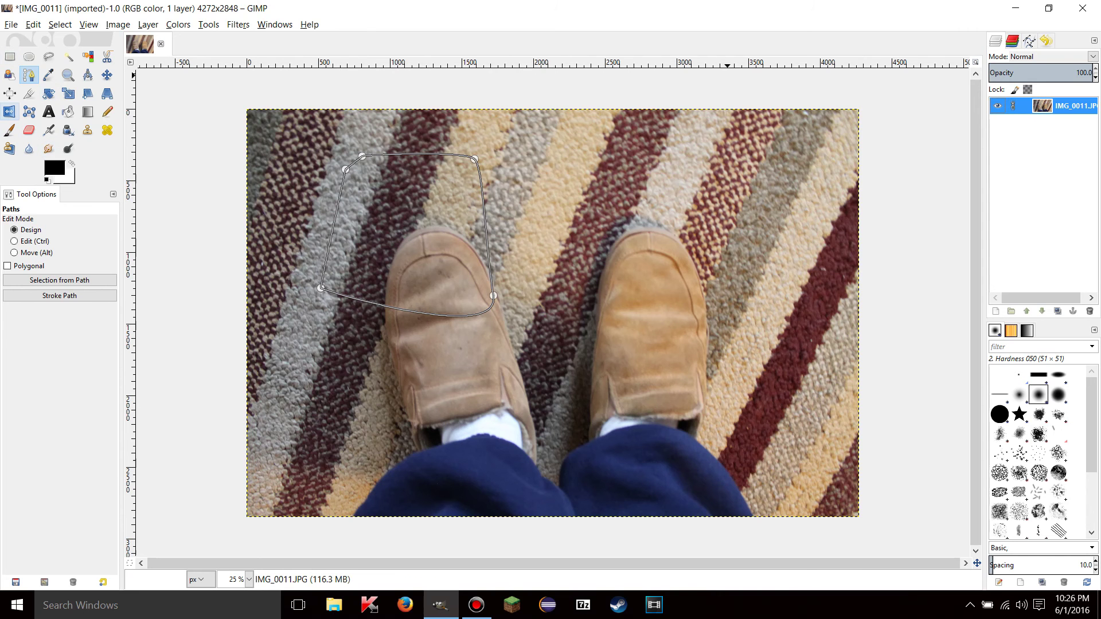
# Scale the IMG_0011.JPG layer together with its linked path to 5892 × 3032 px.
pyautogui.click(69, 93)
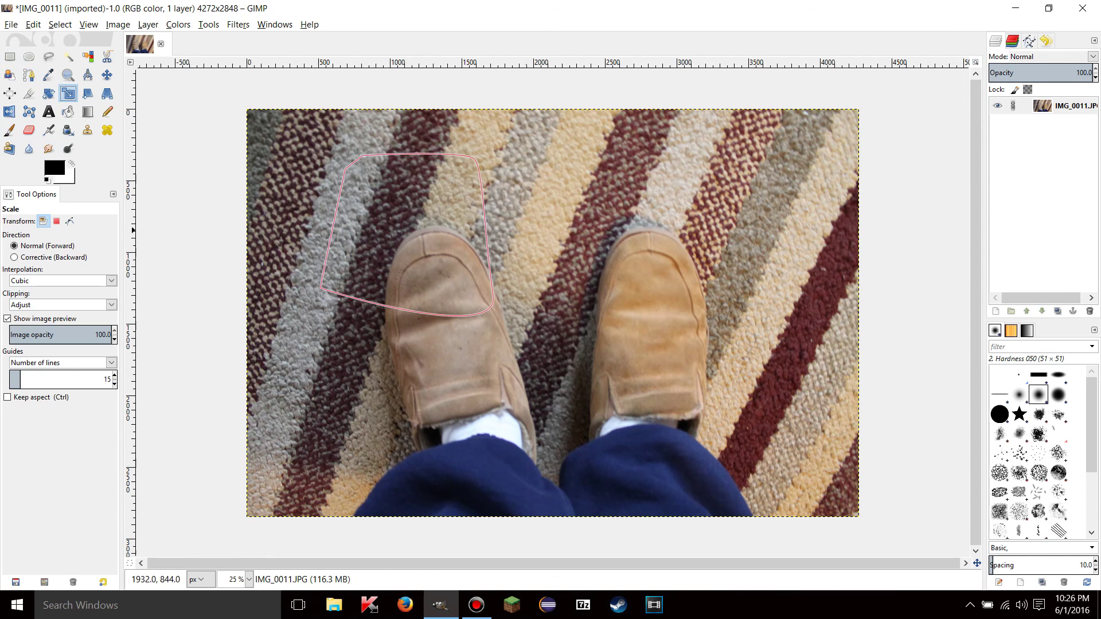
pyautogui.click(564, 246)
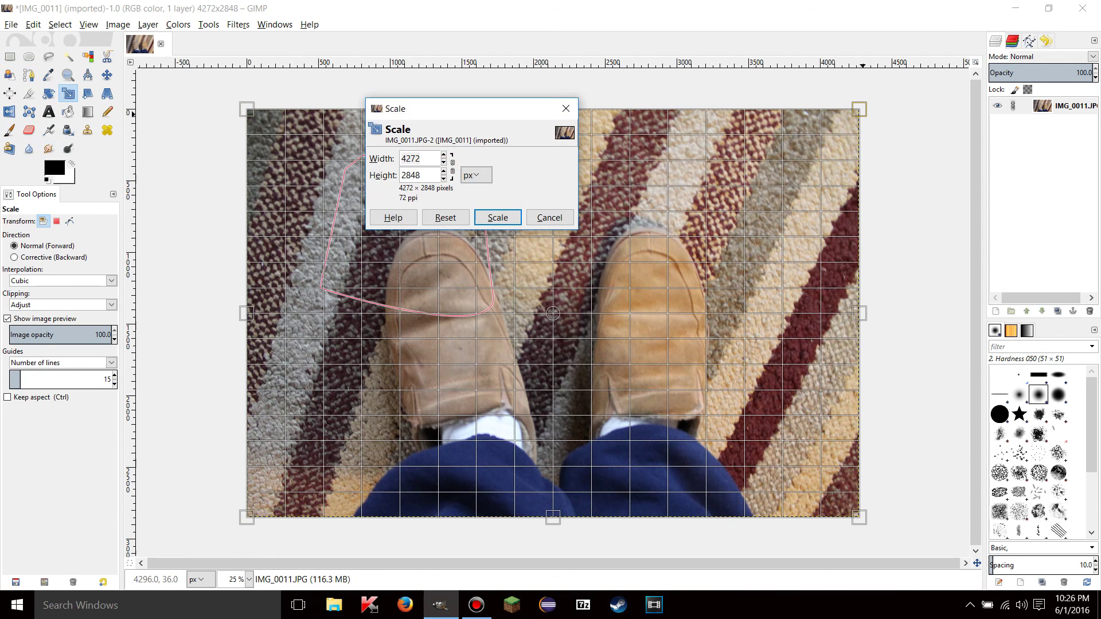
pyautogui.click(863, 111)
pyautogui.moveTo(860, 110); pyautogui.dragTo(1095, 84)
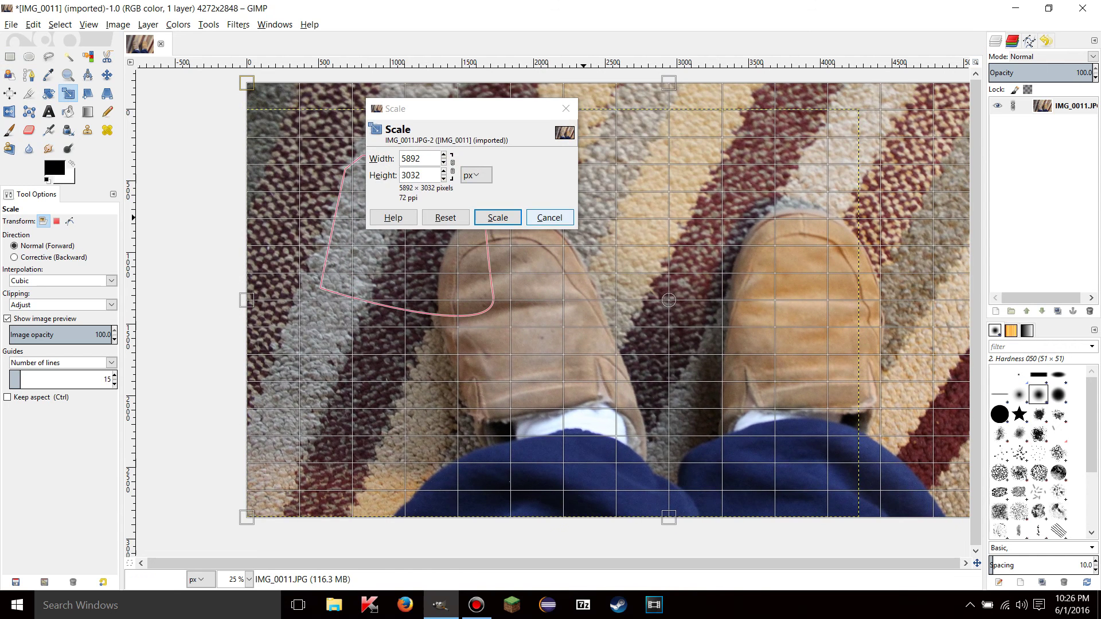
pyautogui.click(498, 217)
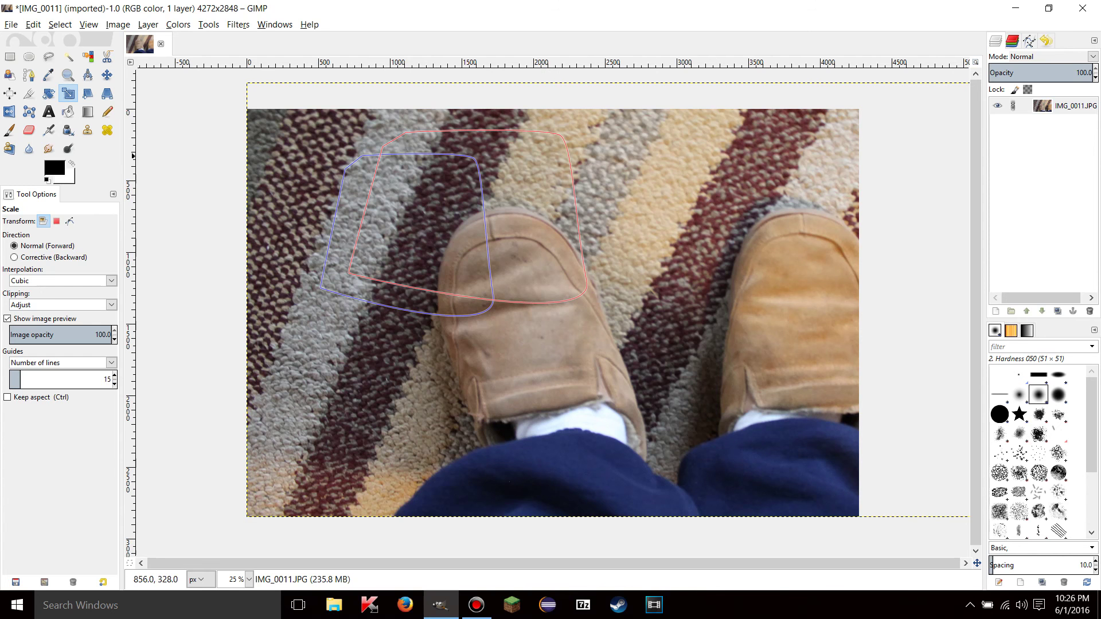
# Toggle the link on the Unnamed #1 path off and on, and look through the image's layers, channels and paths.
pyautogui.click(1030, 41)
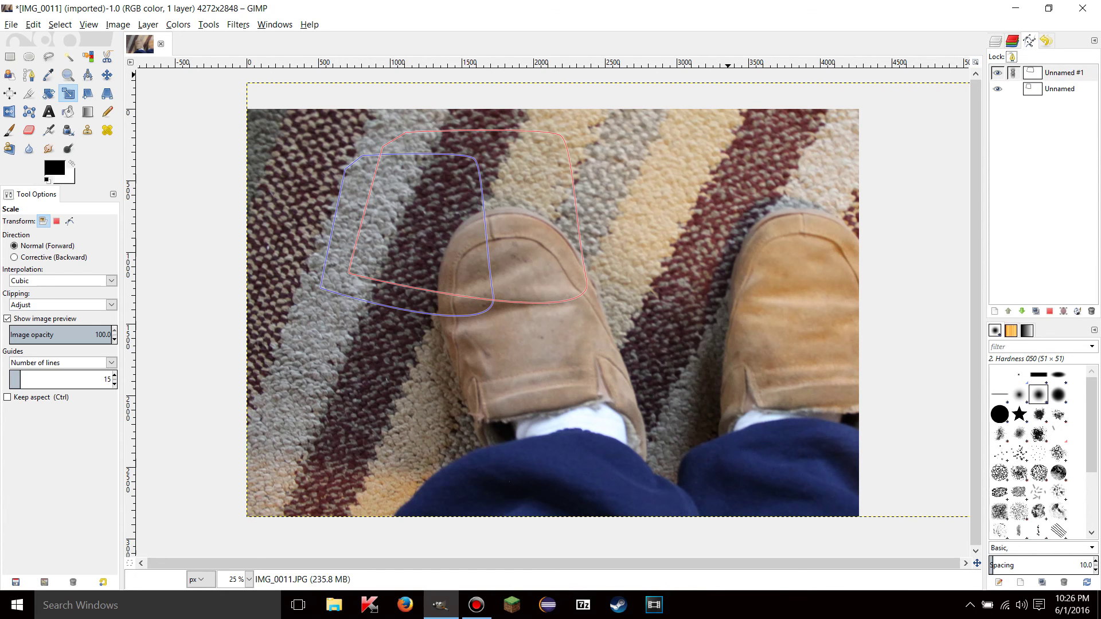
pyautogui.click(1014, 72)
pyautogui.click(1013, 73)
pyautogui.click(996, 41)
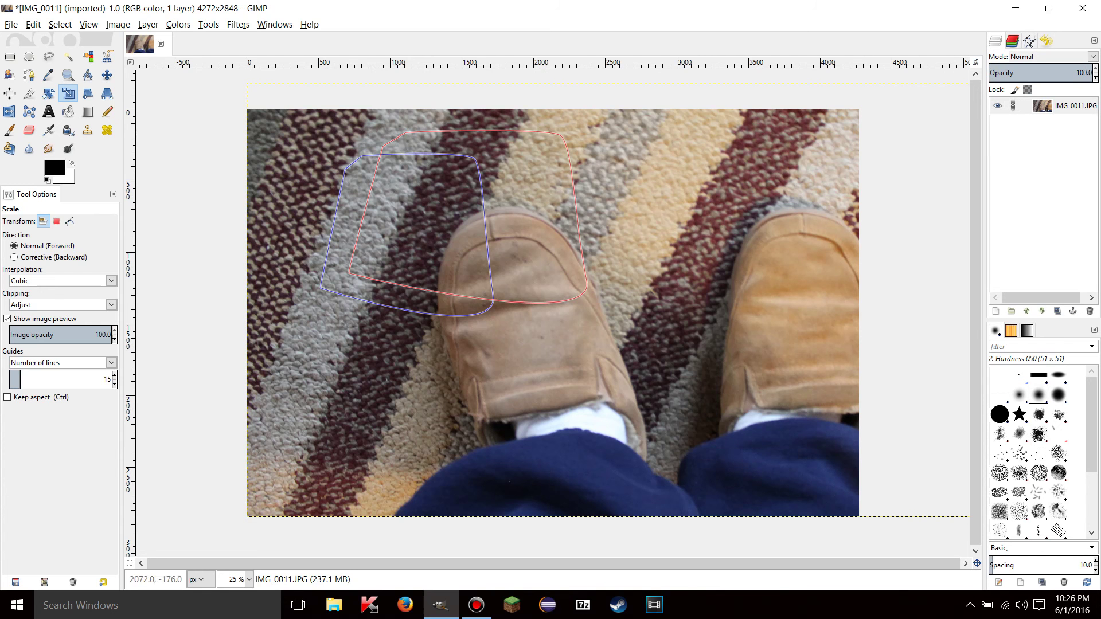
pyautogui.click(1012, 41)
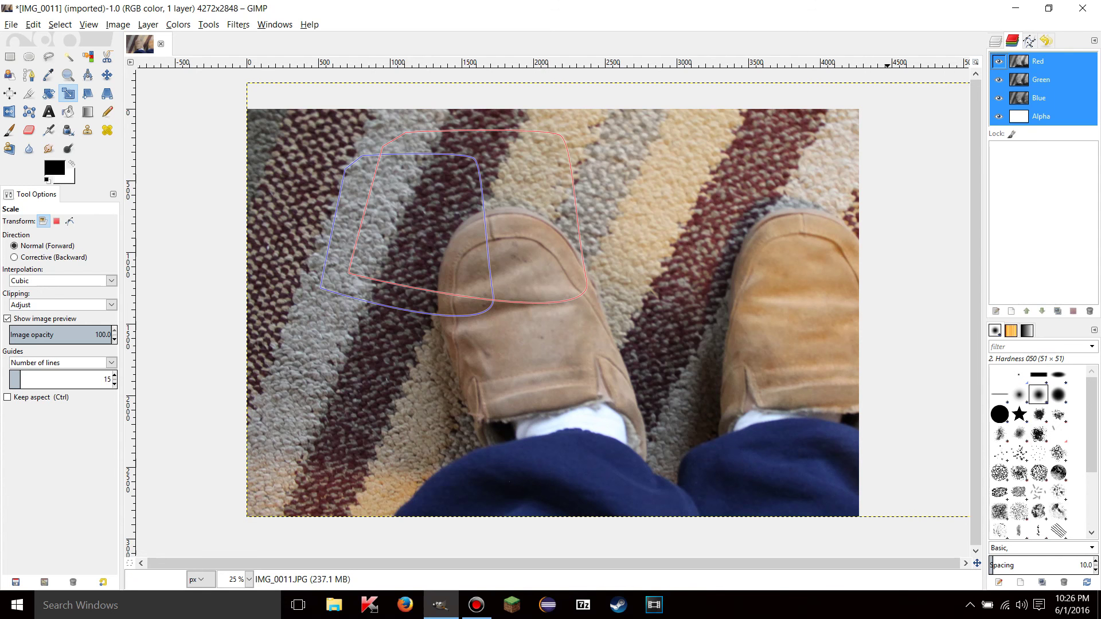
pyautogui.click(1030, 41)
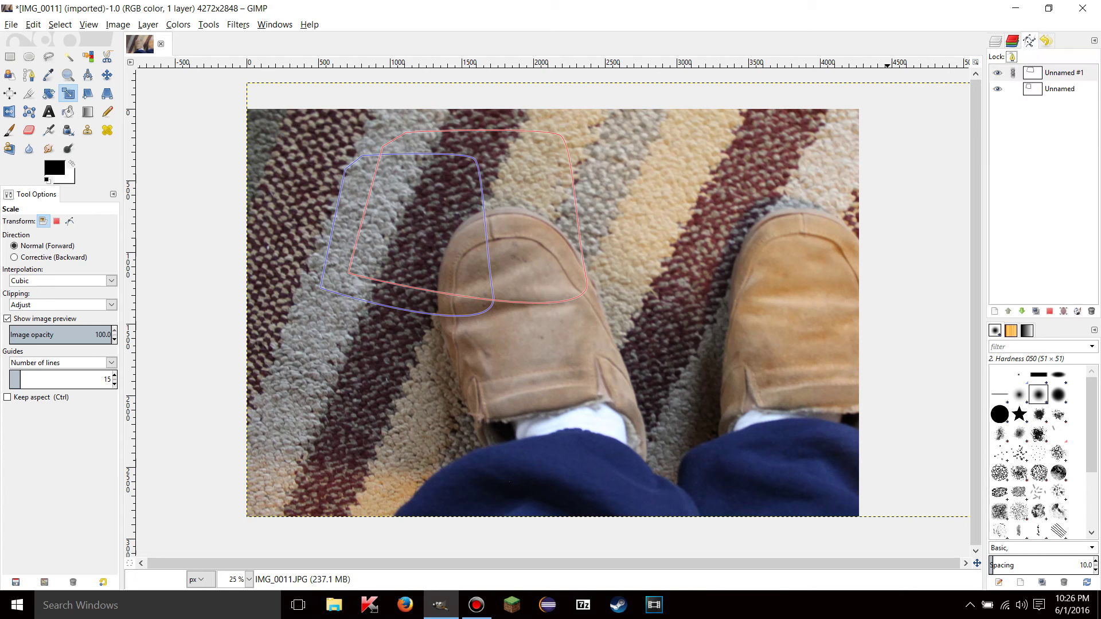
# Select the Unnamed #1 path and hide the Unnamed path.
pyautogui.click(996, 41)
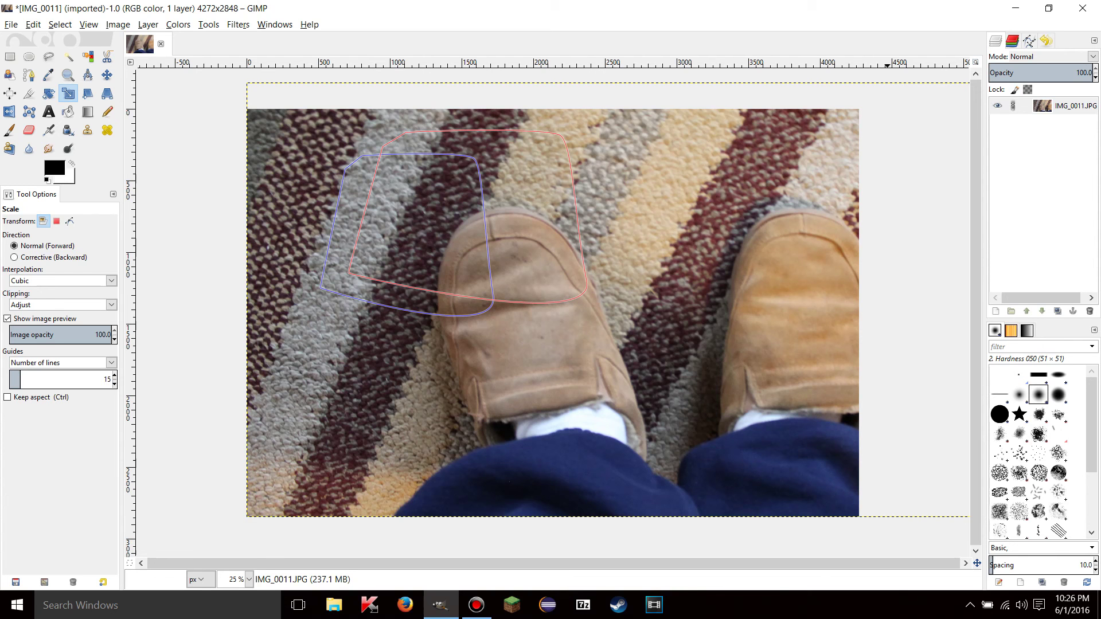
pyautogui.click(1030, 41)
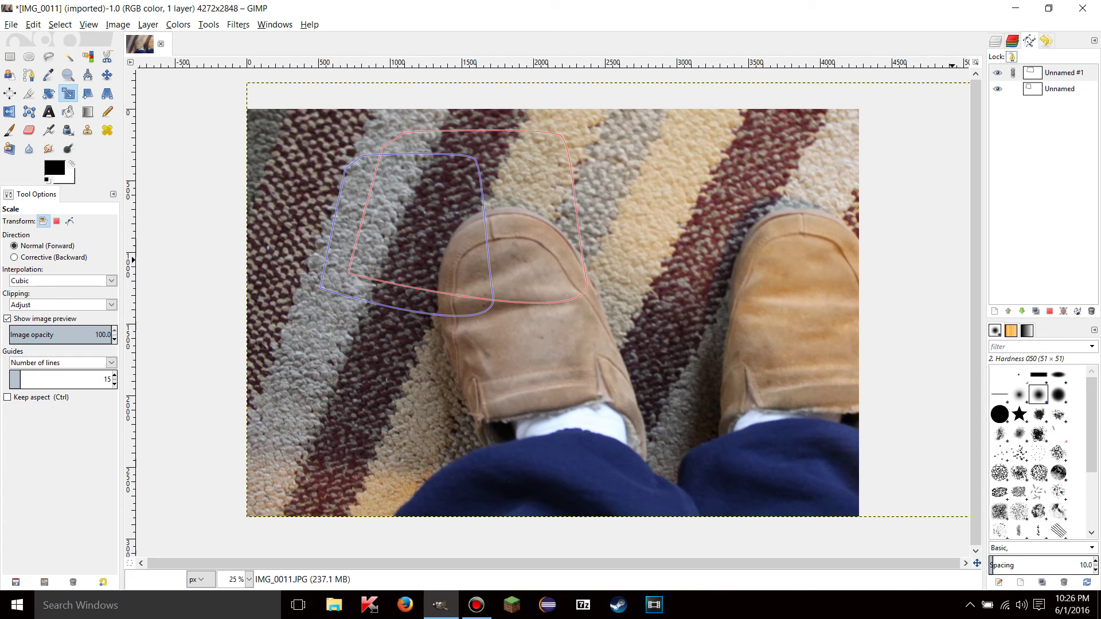
pyautogui.click(1063, 72)
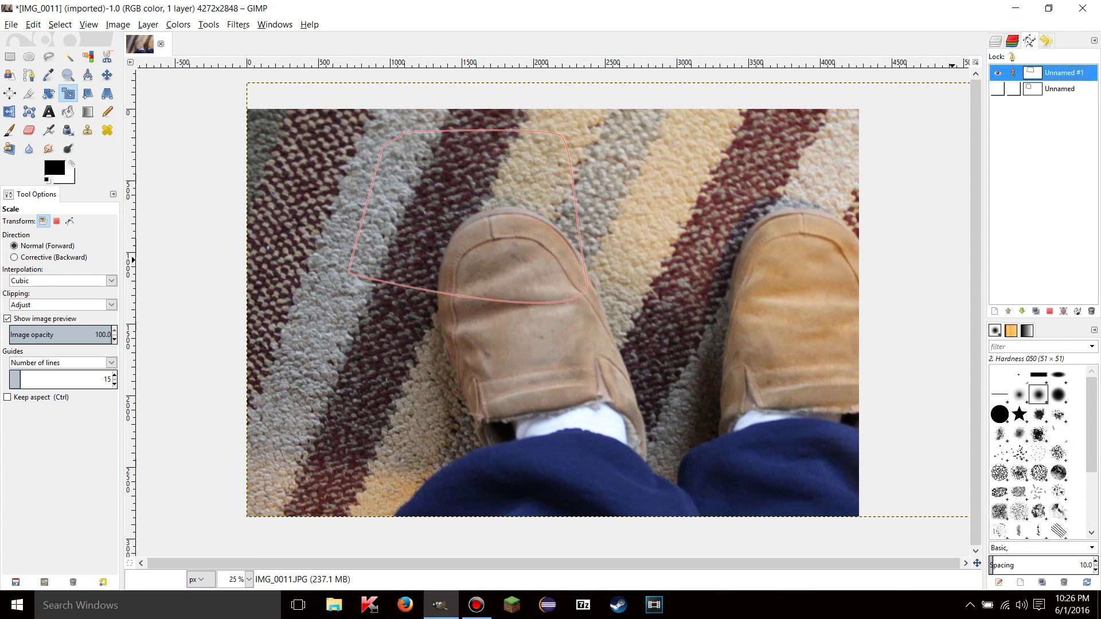